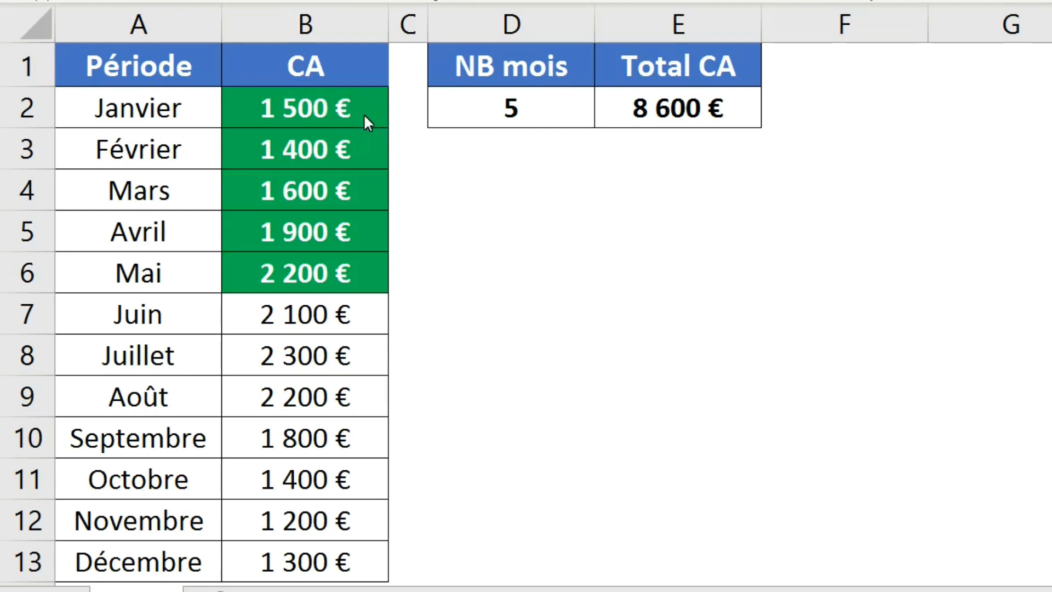
Change the number of months in cell D2, under NB mois, to 3.
click(529, 109)
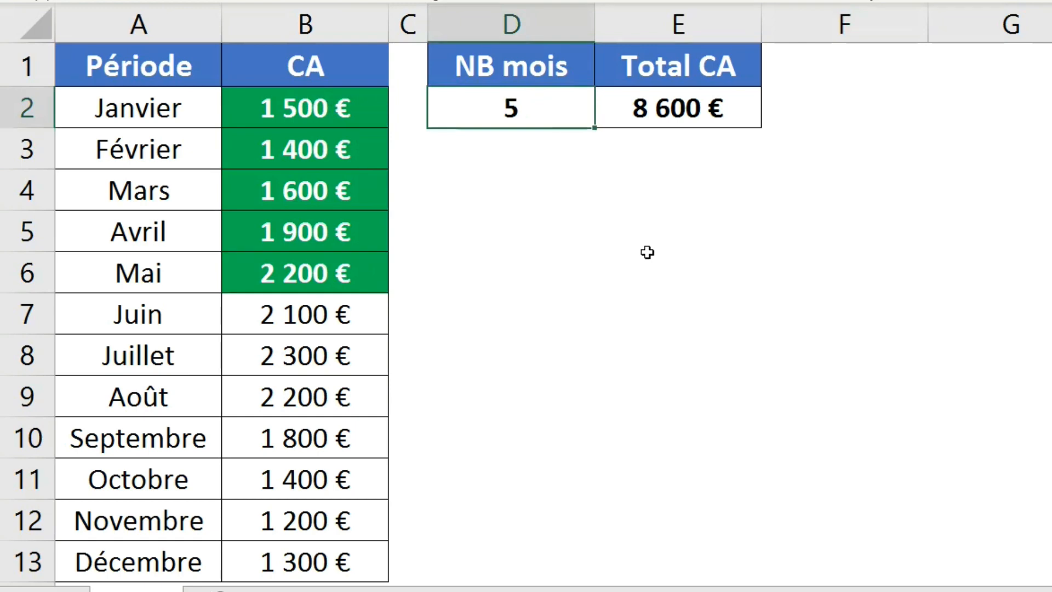
key(F2)
key(BackSpace)
text(3)
key(Return)
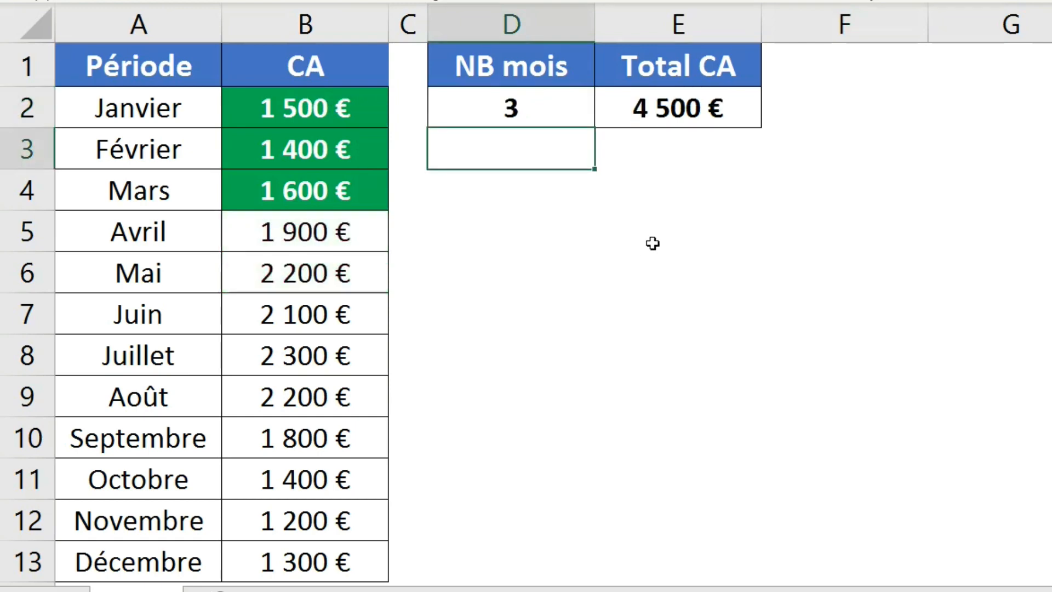
Check the Total CA in E2 against the January to March CA values in B2:B4.
click(685, 108)
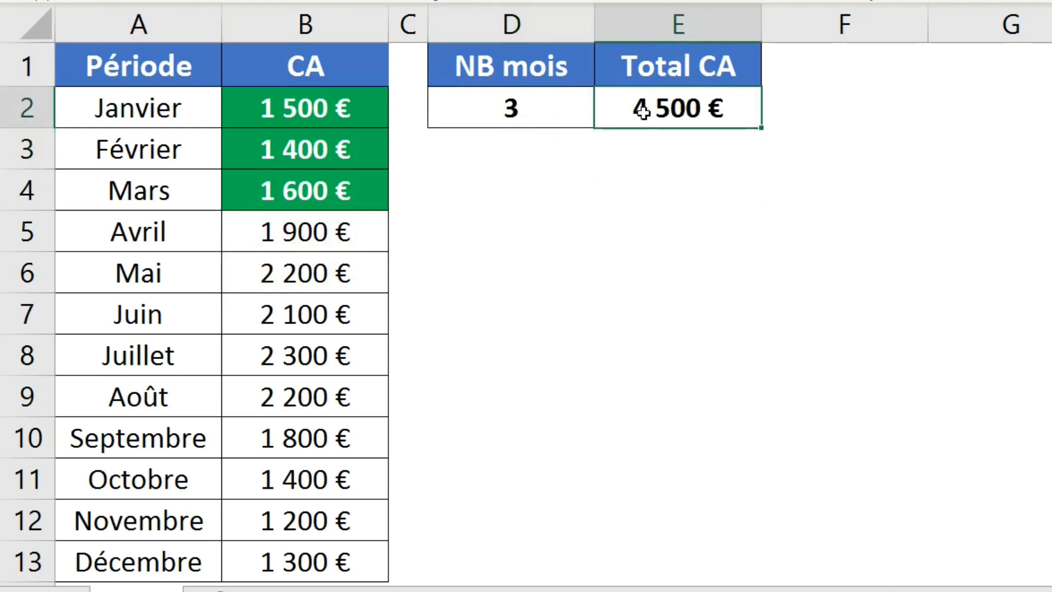
mouse_move(297, 108)
mouse_down()
mouse_move(309, 167)
mouse_move(303, 218)
mouse_move(322, 147)
mouse_move(309, 113)
mouse_up()
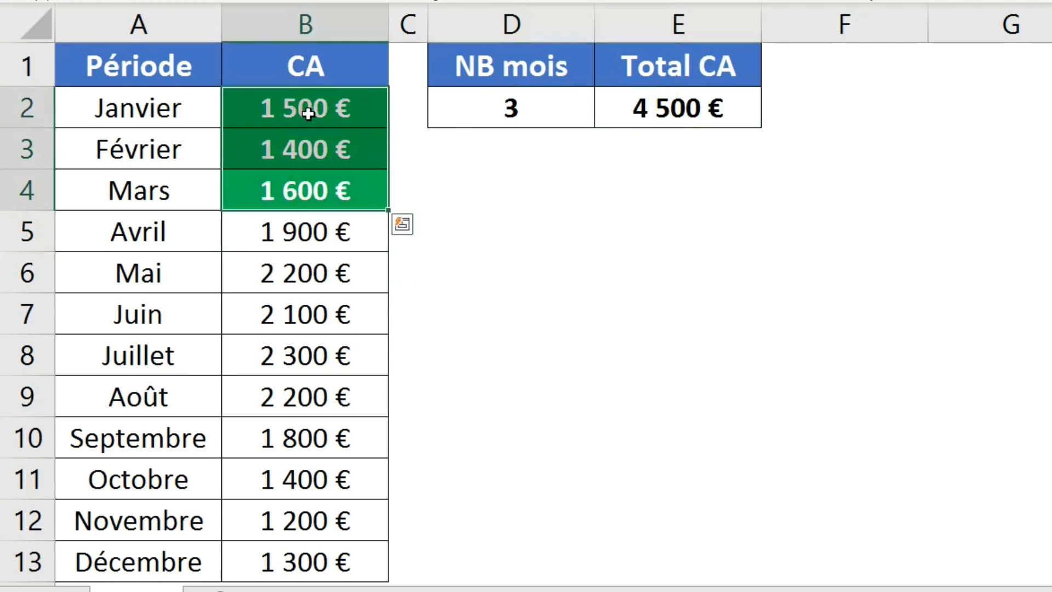
click(507, 178)
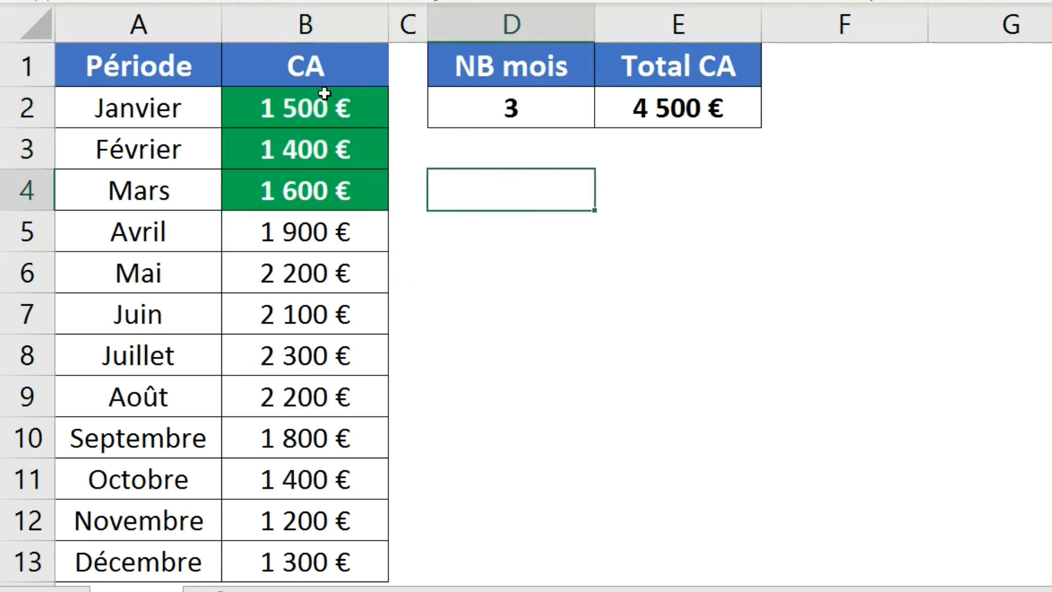
drag(321, 104, 356, 198)
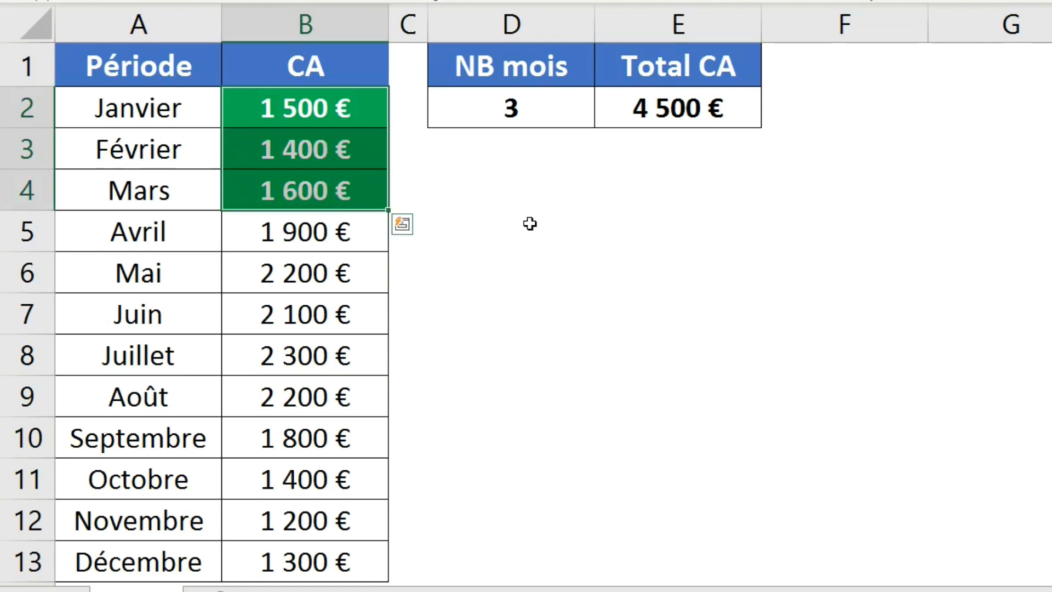
click(530, 223)
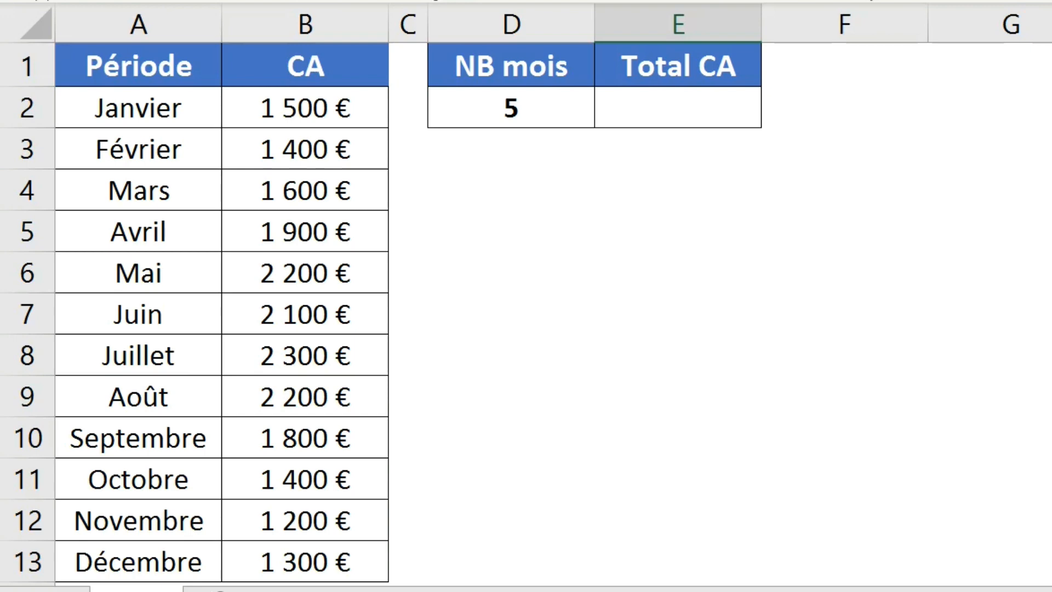
click(505, 188)
text(=SOMME()
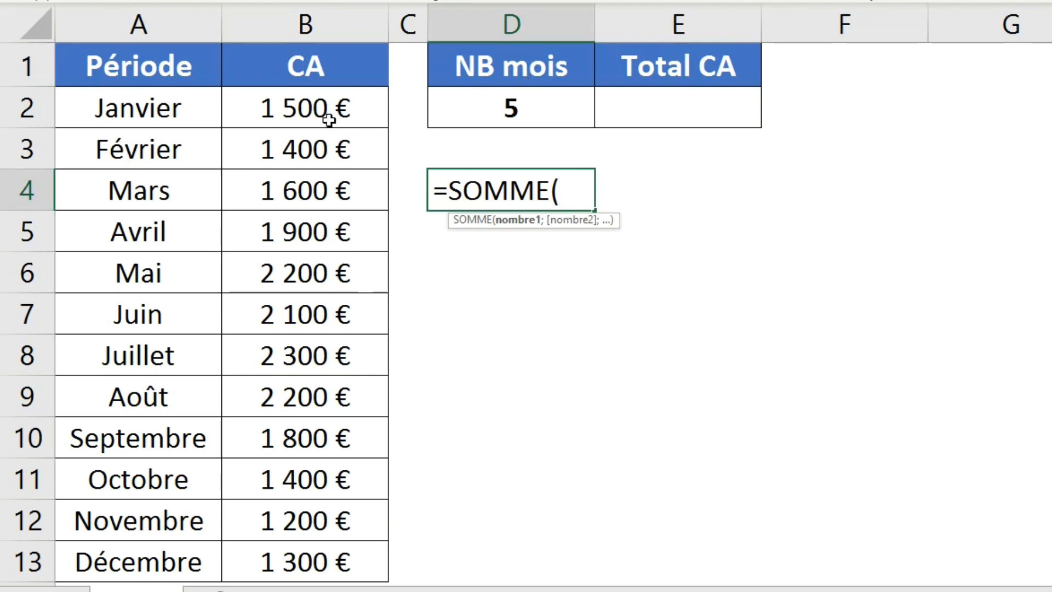
drag(329, 120, 329, 263)
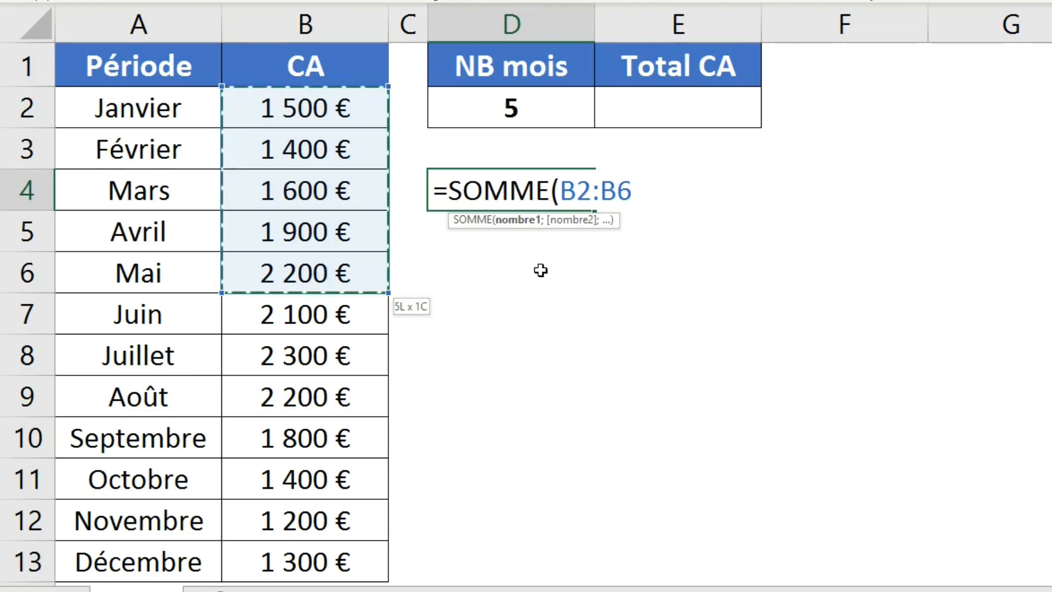
key(F2)
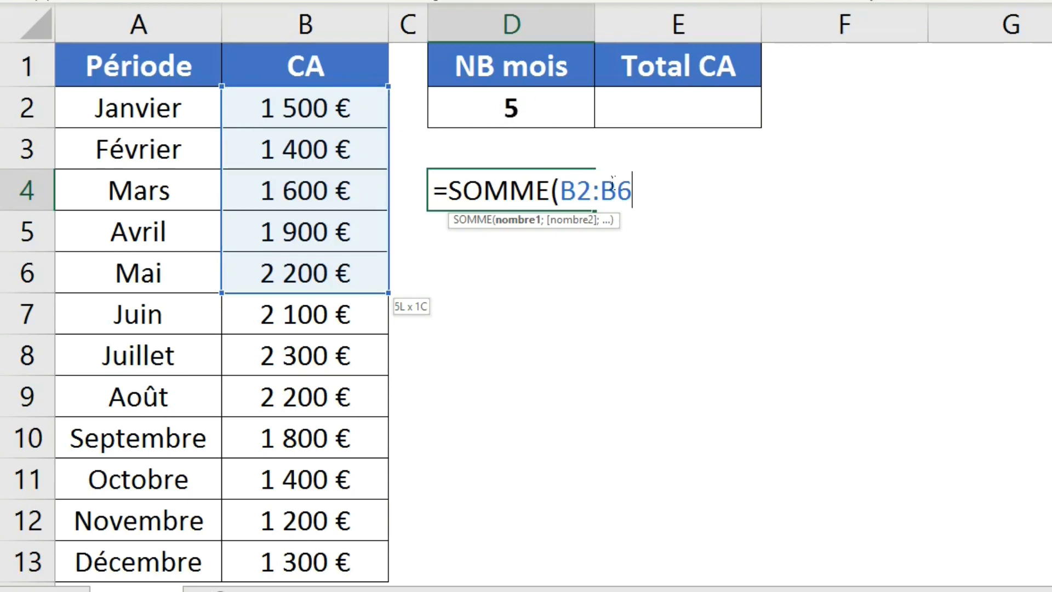
drag(635, 193, 569, 196)
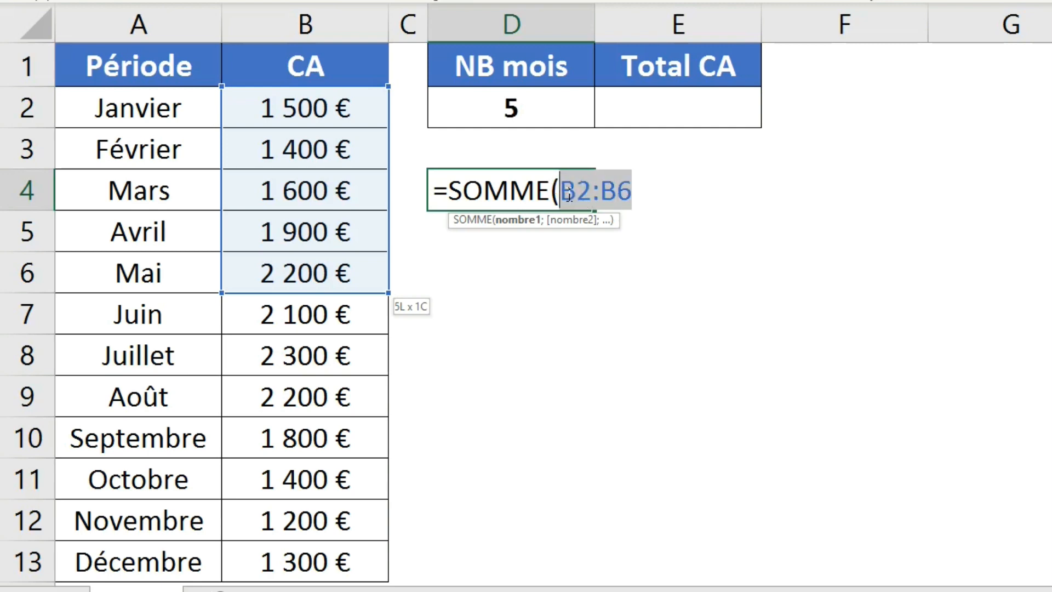
key(Delete)
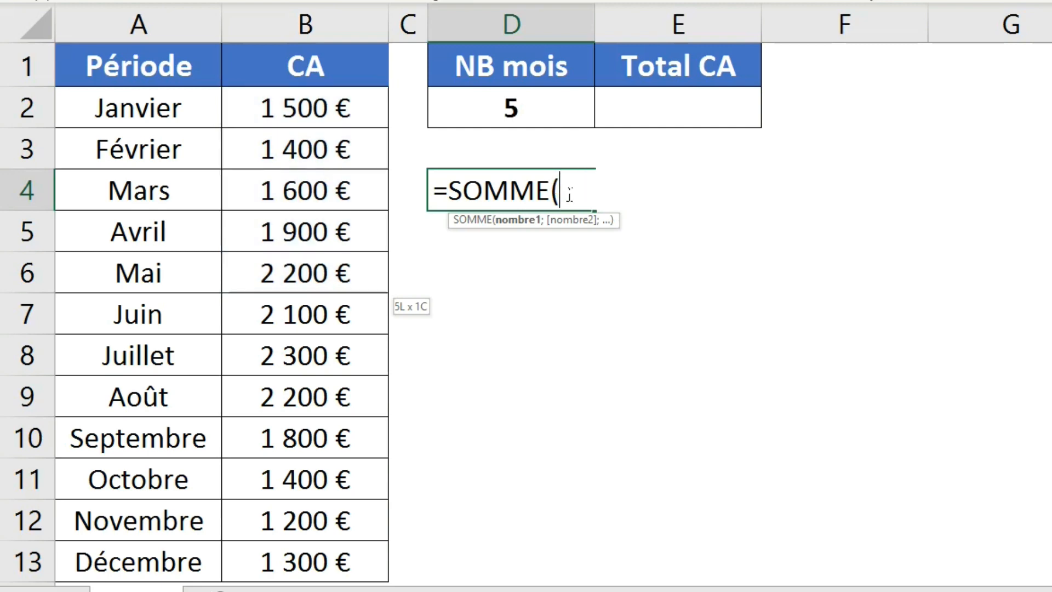
click(318, 110)
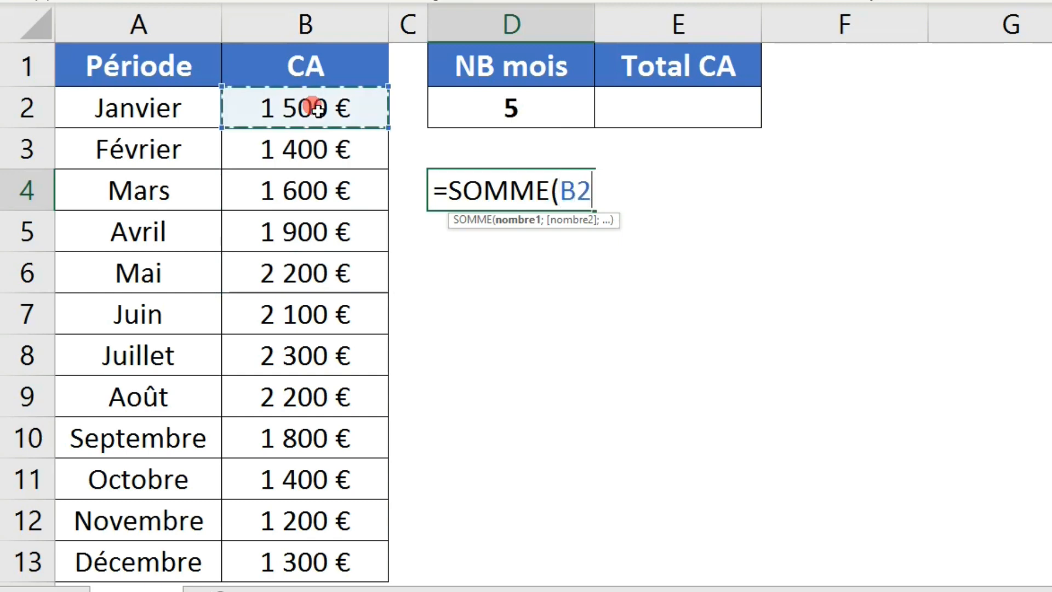
drag(318, 124, 319, 148)
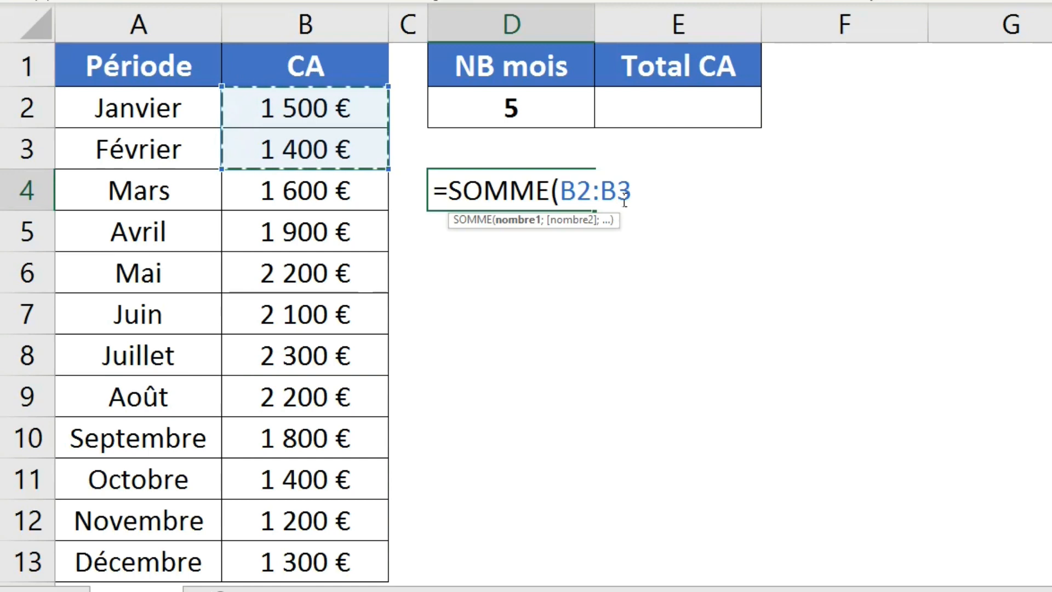
key(Escape)
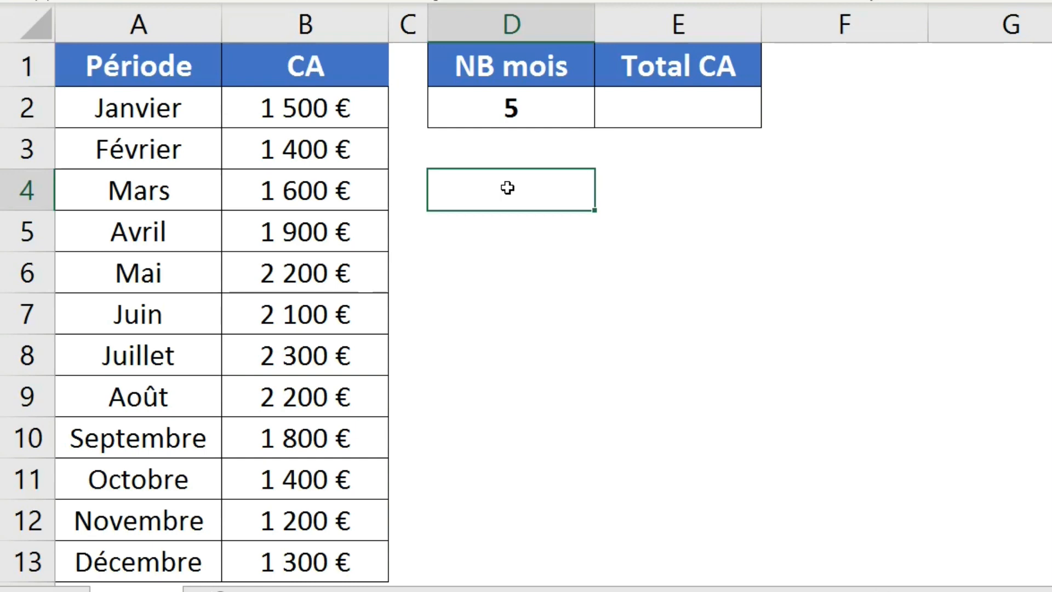
Enter the formula =DECALER(B2;0;0;D2) in D4 to return the CA range with a height set by NB mois.
text(=DECA)
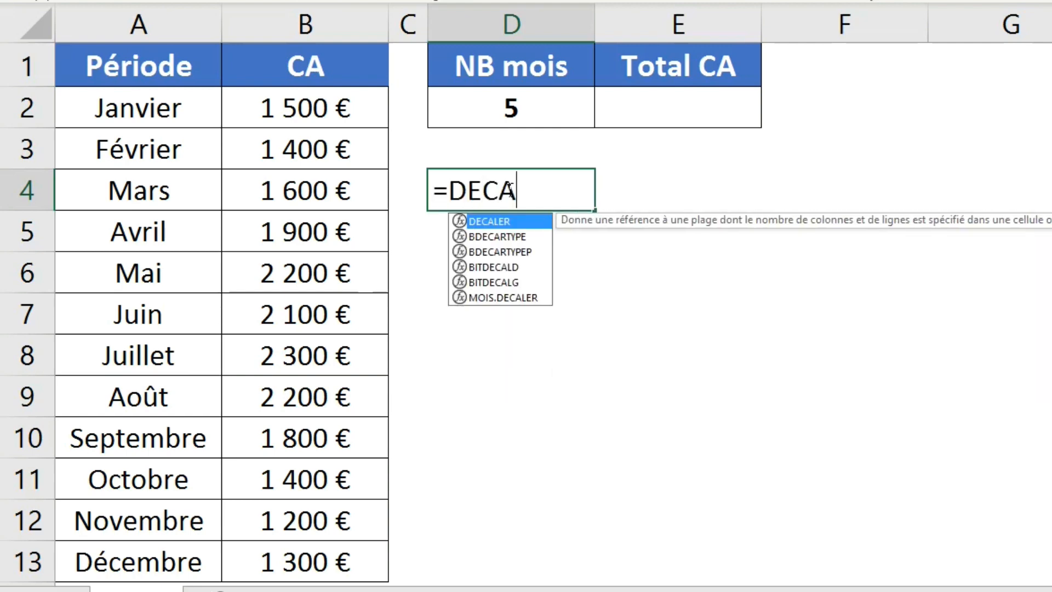
text(LER()
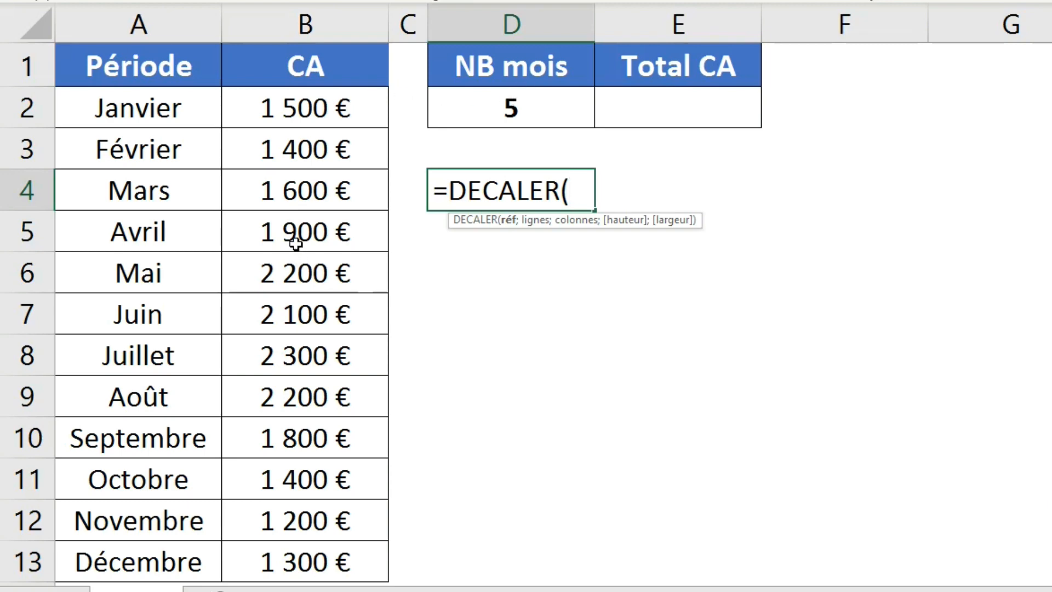
click(312, 110)
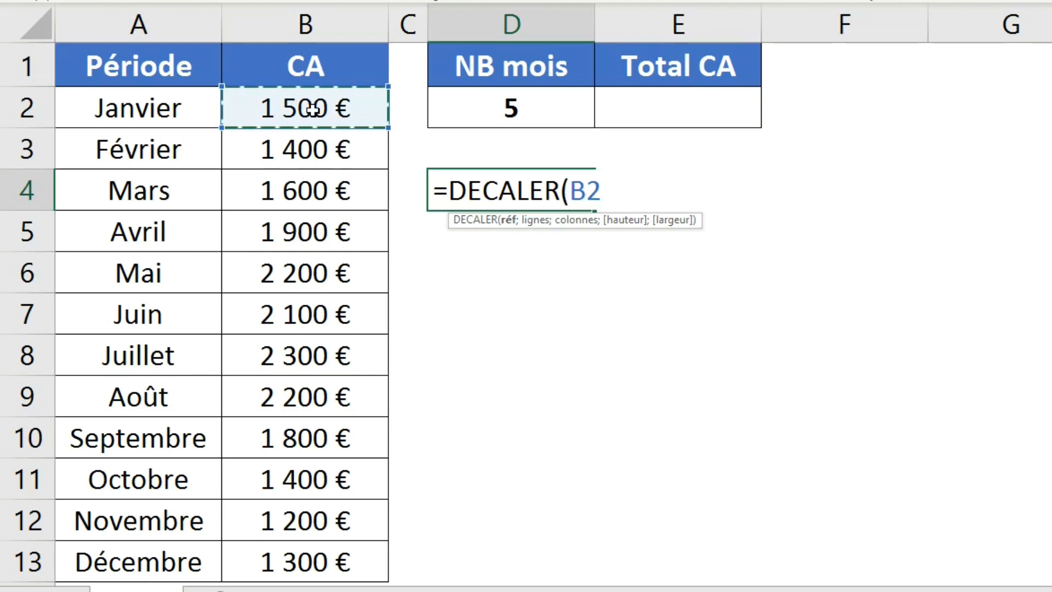
key(F2)
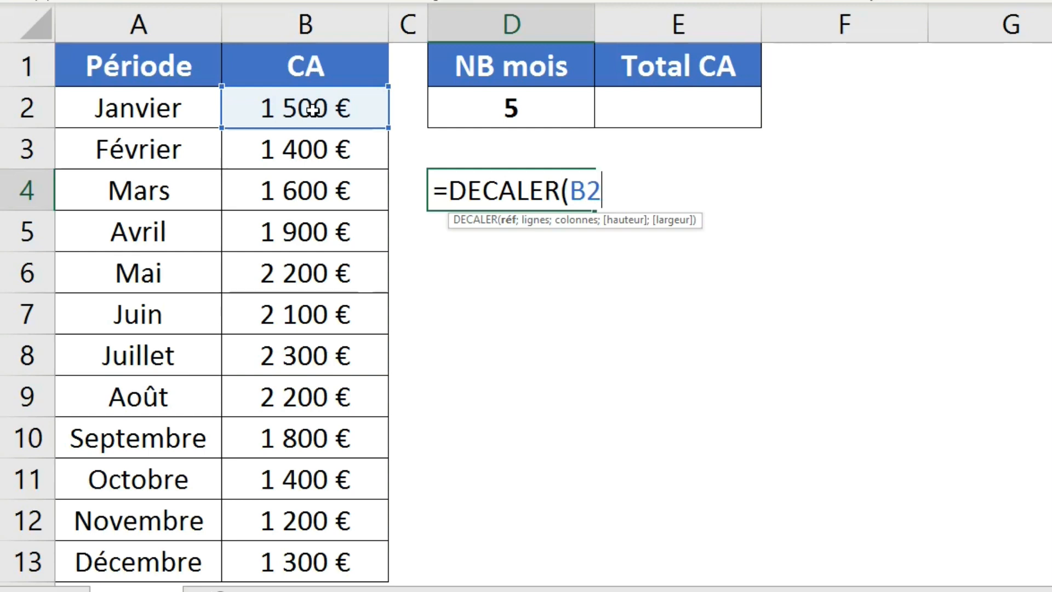
text(;)
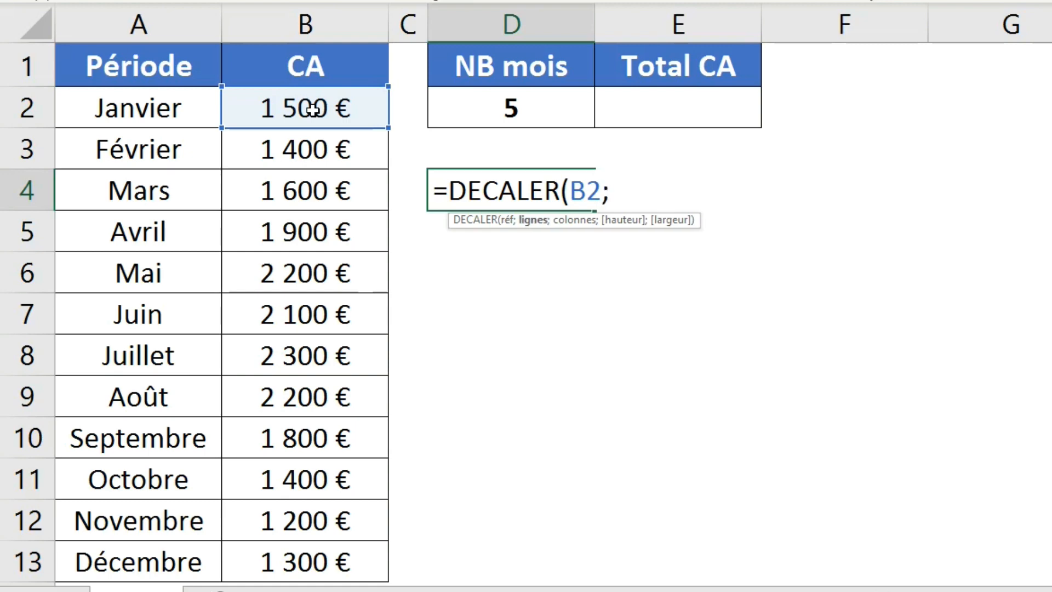
text(0;0)
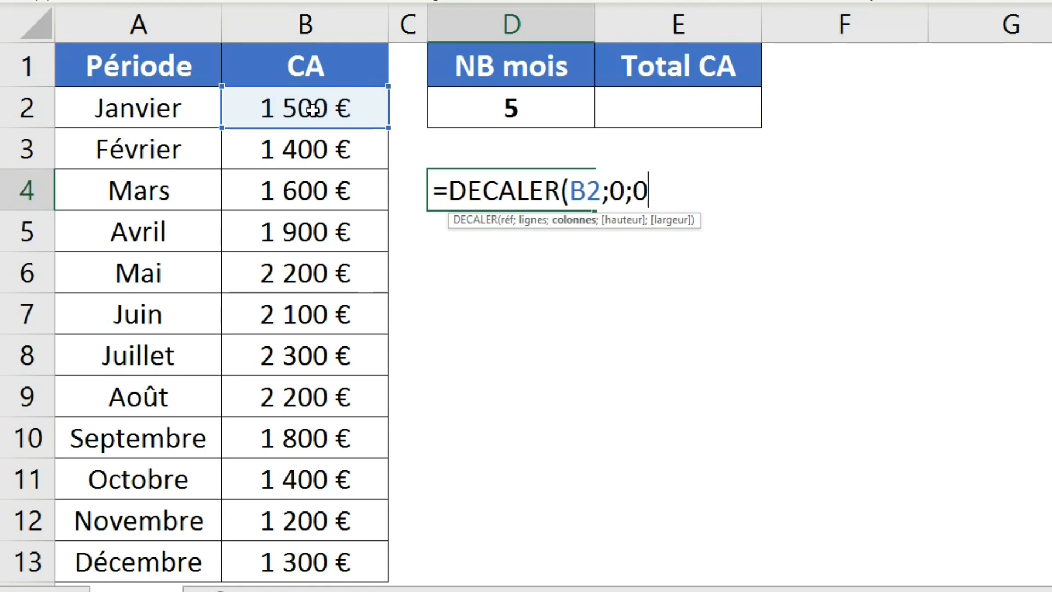
text(;)
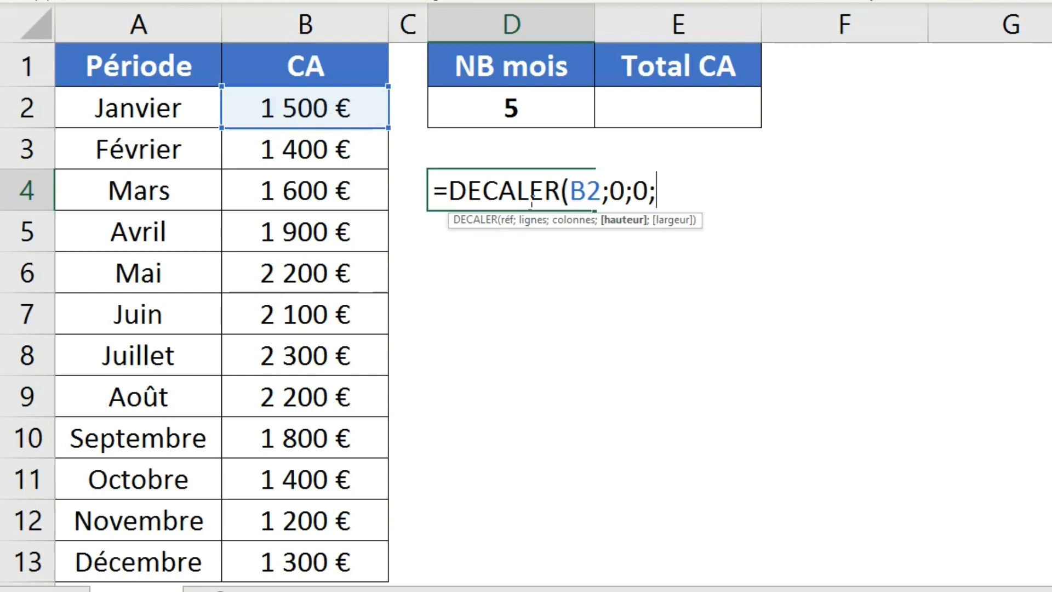
click(514, 110)
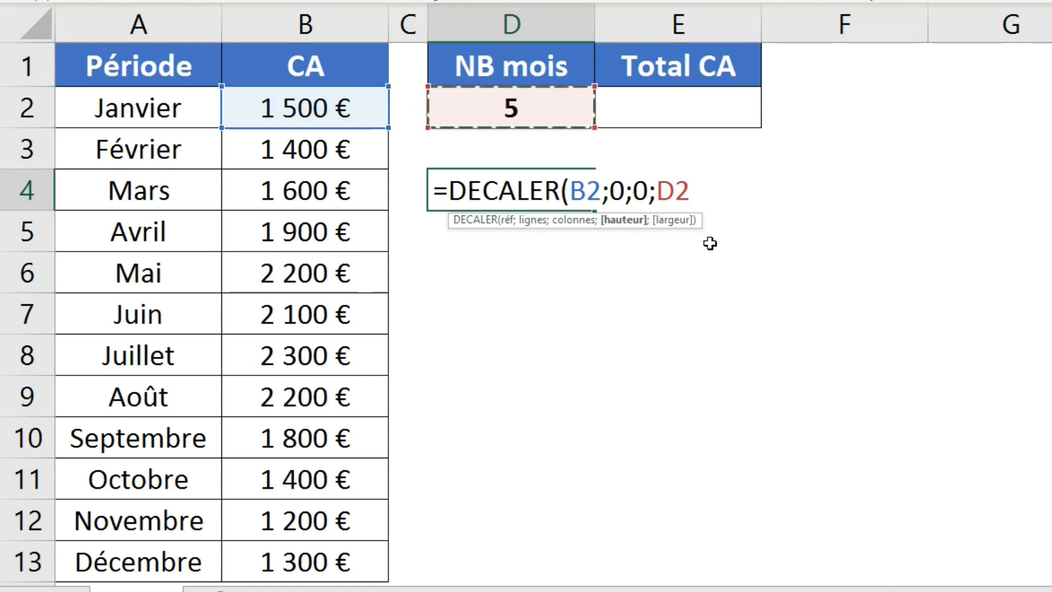
text())
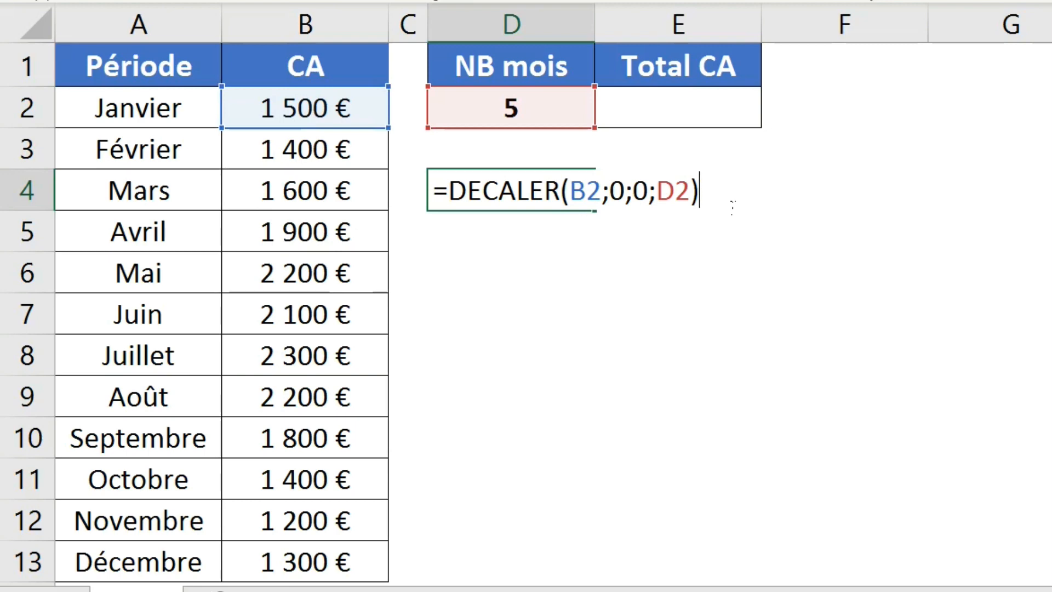
key(Return)
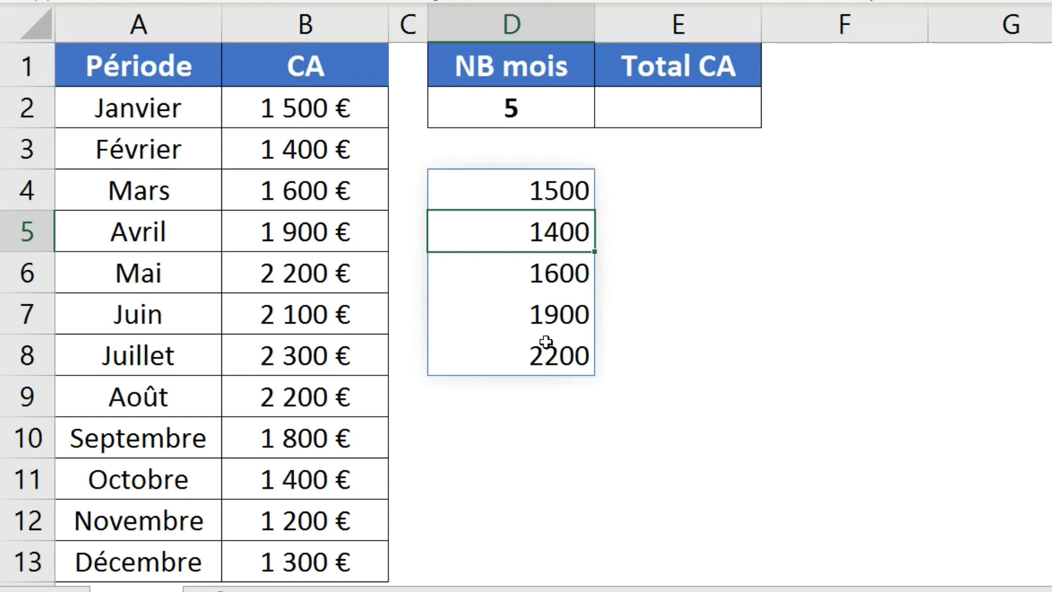
Examine the values returned by the DECALER formula in D4:D8.
drag(519, 189, 537, 357)
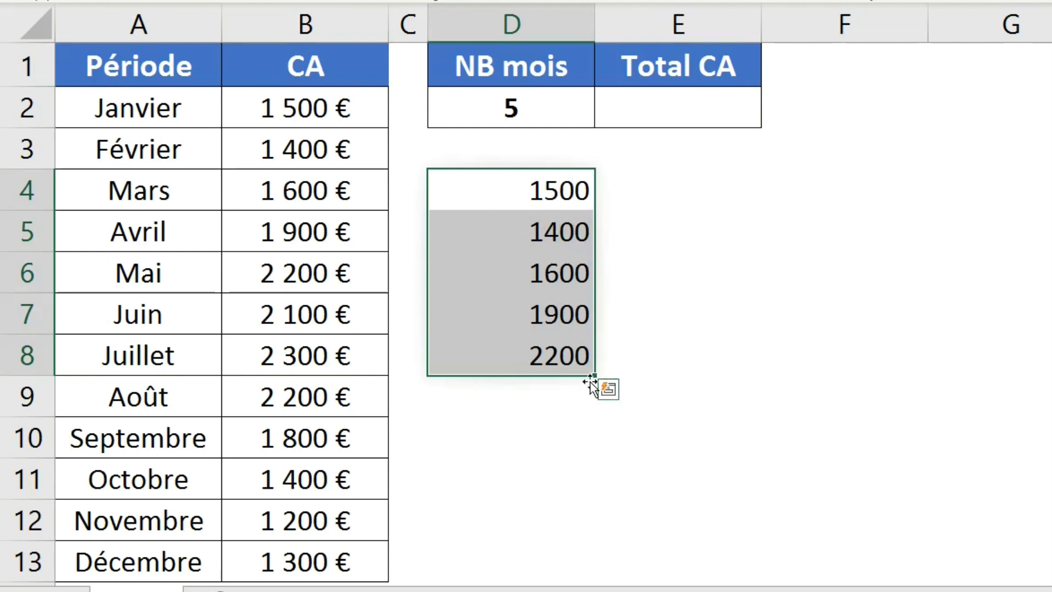
click(548, 231)
click(550, 192)
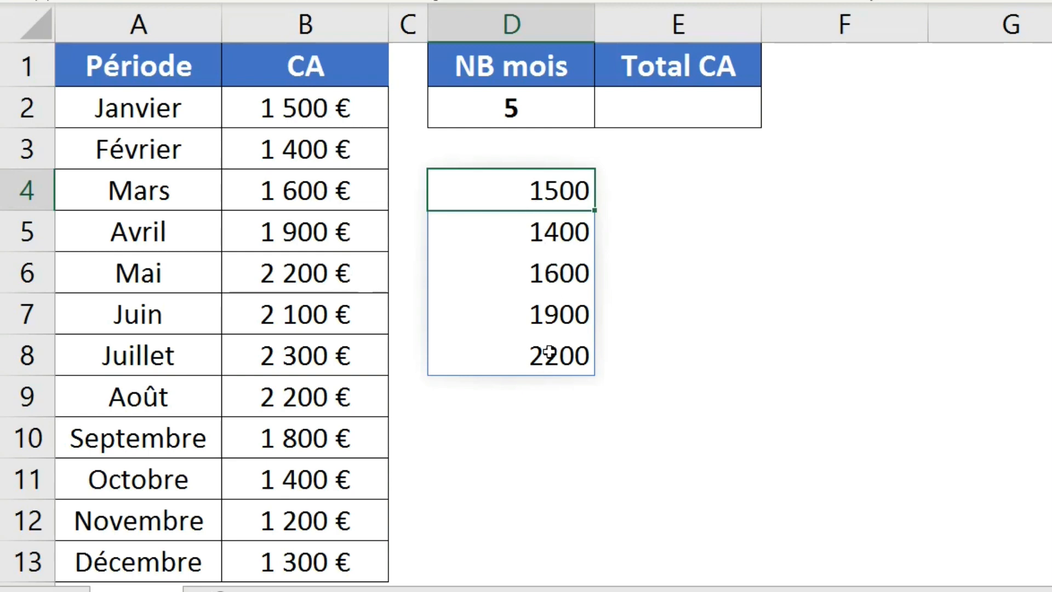
Set NB mois in D2 to 3 to test the height of the DECALER range.
click(529, 120)
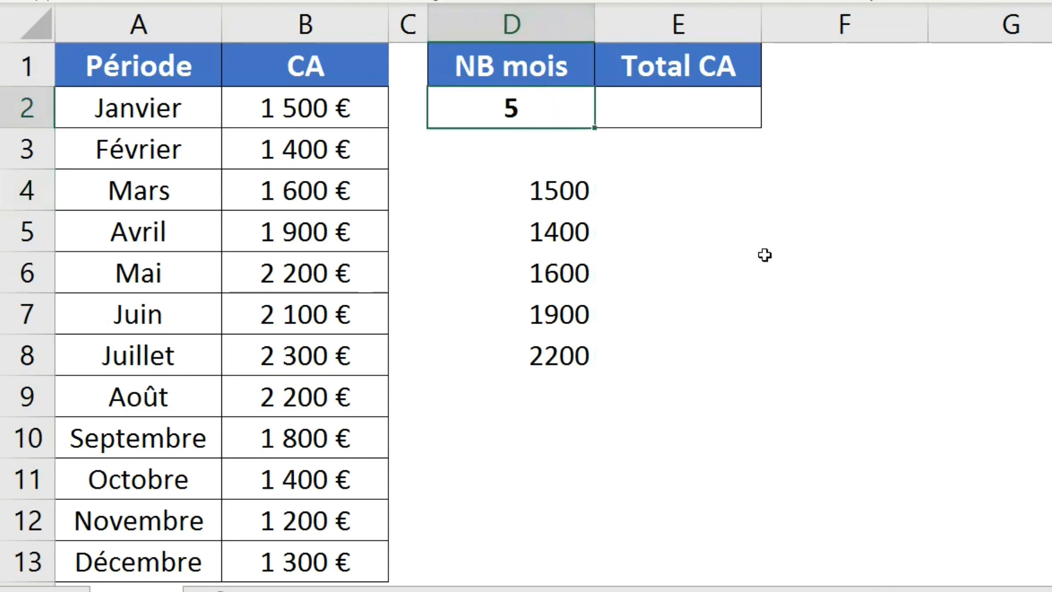
text(3)
key(Return)
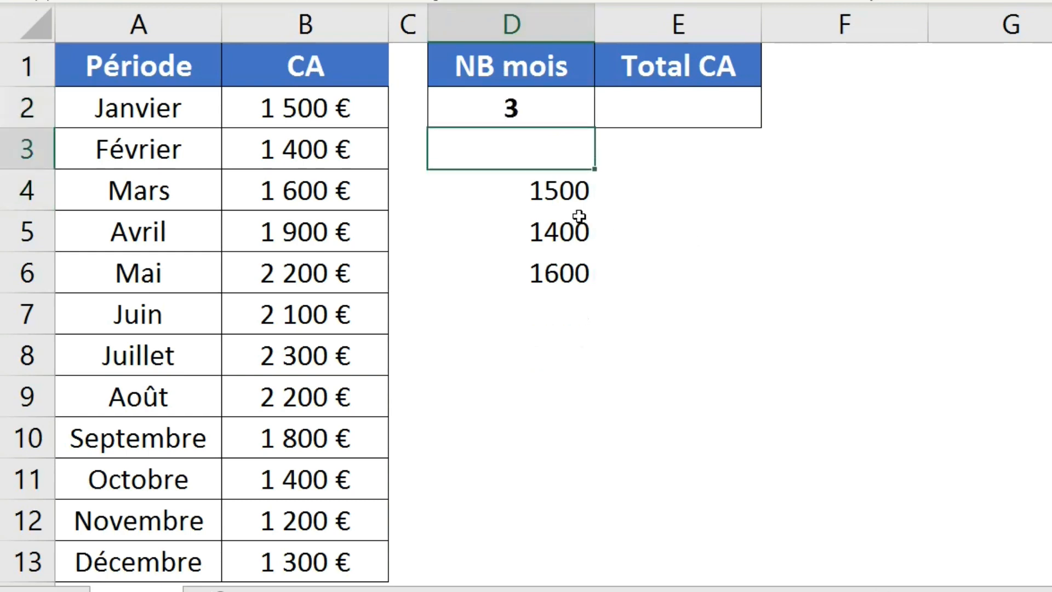
click(331, 114)
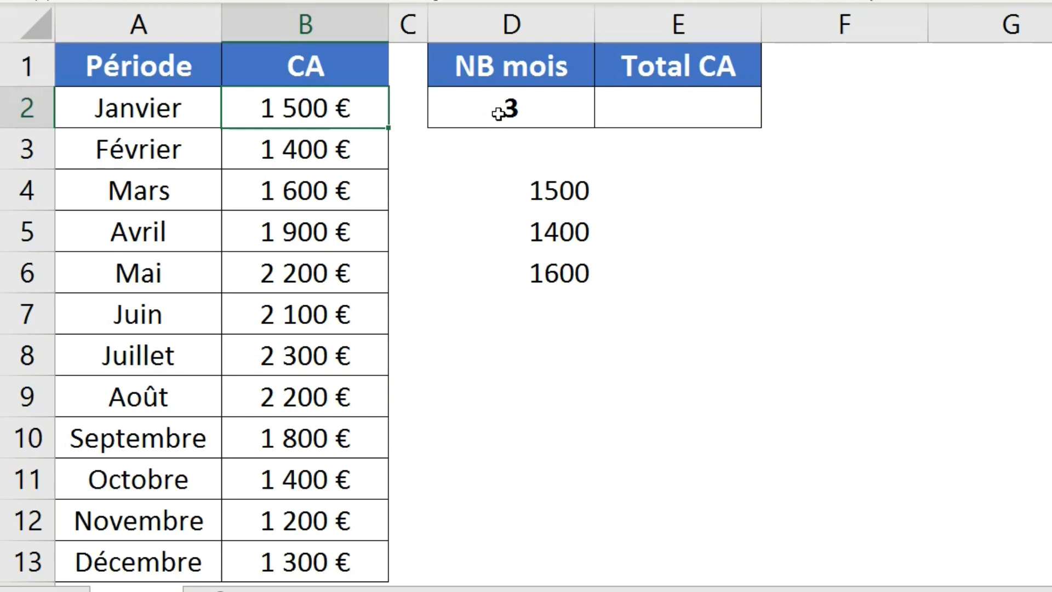
Wrap the DECALER formula in D4 in a sum so that it reads =SOMME(DECALER(B2;0;0;D2)).
double_click(554, 189)
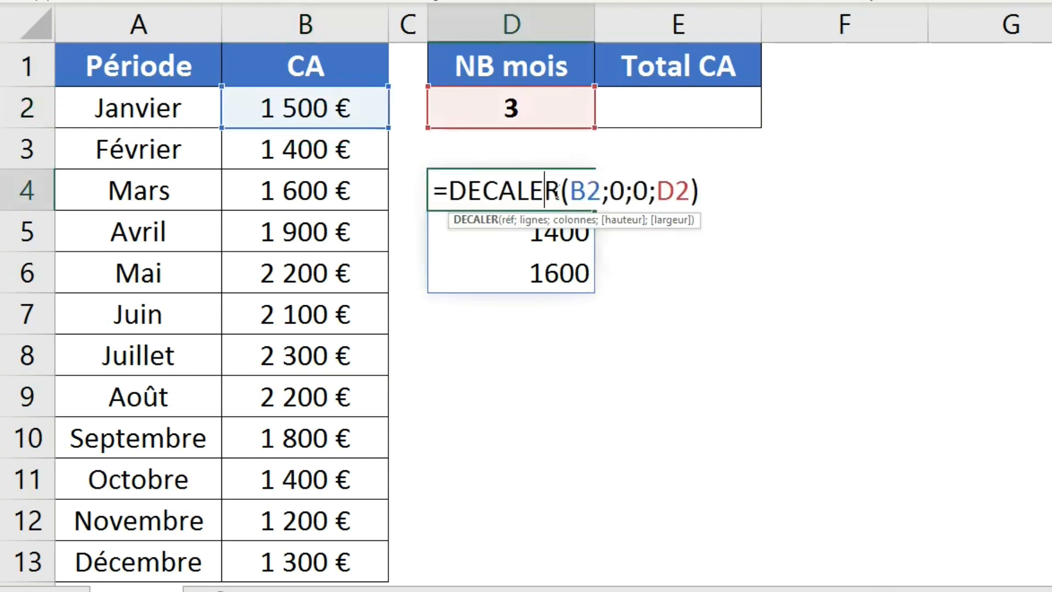
click(459, 195)
text(SOMME()
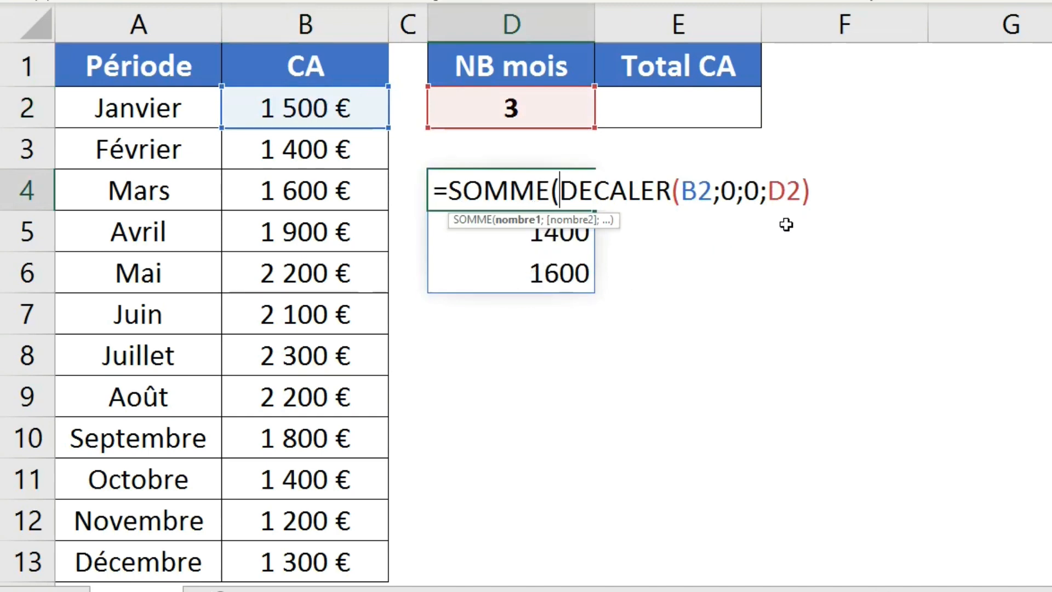
click(826, 198)
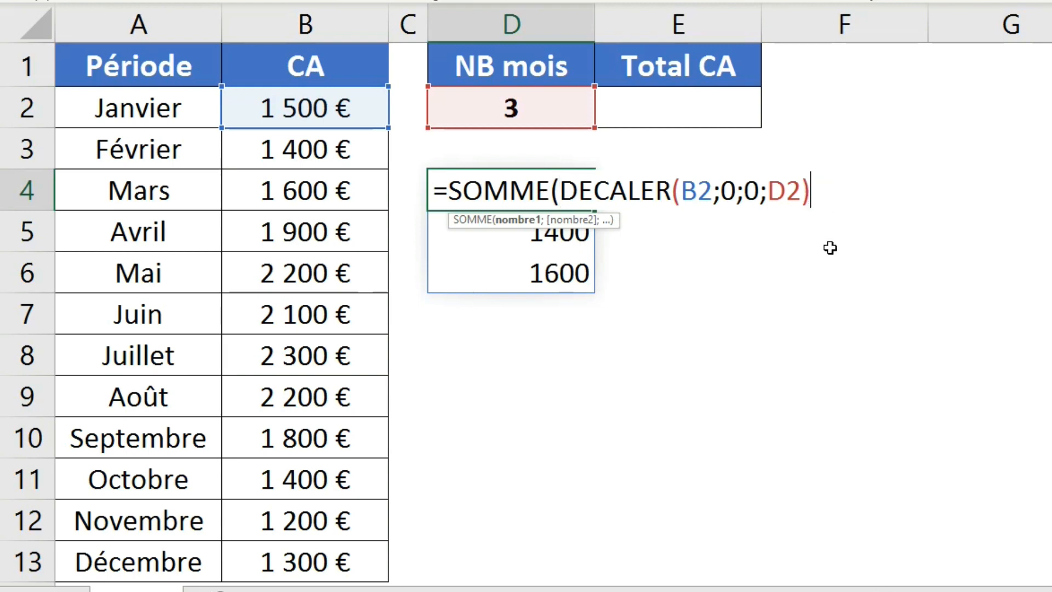
text())
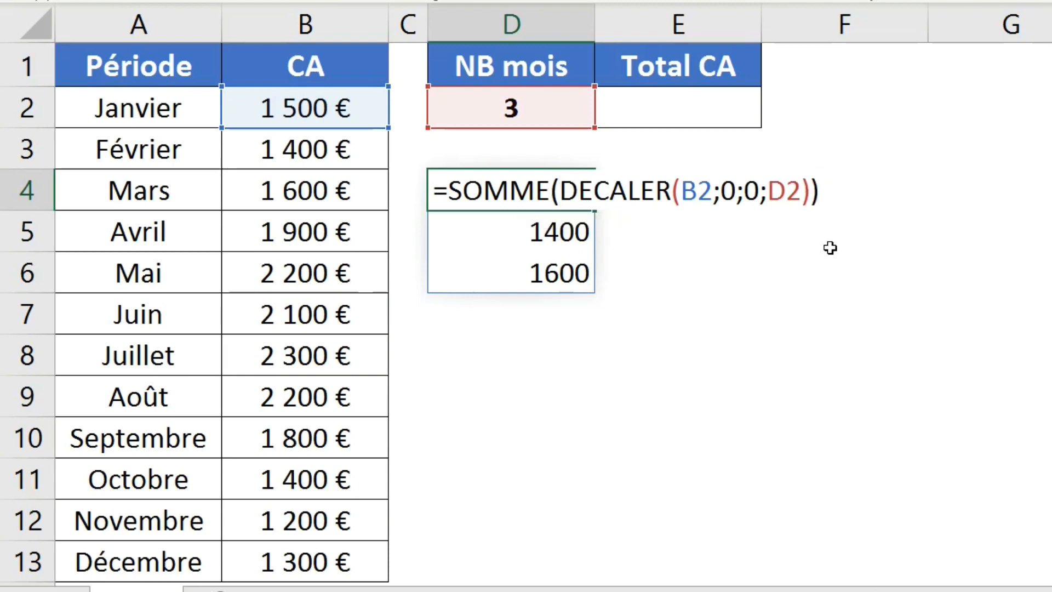
click(570, 191)
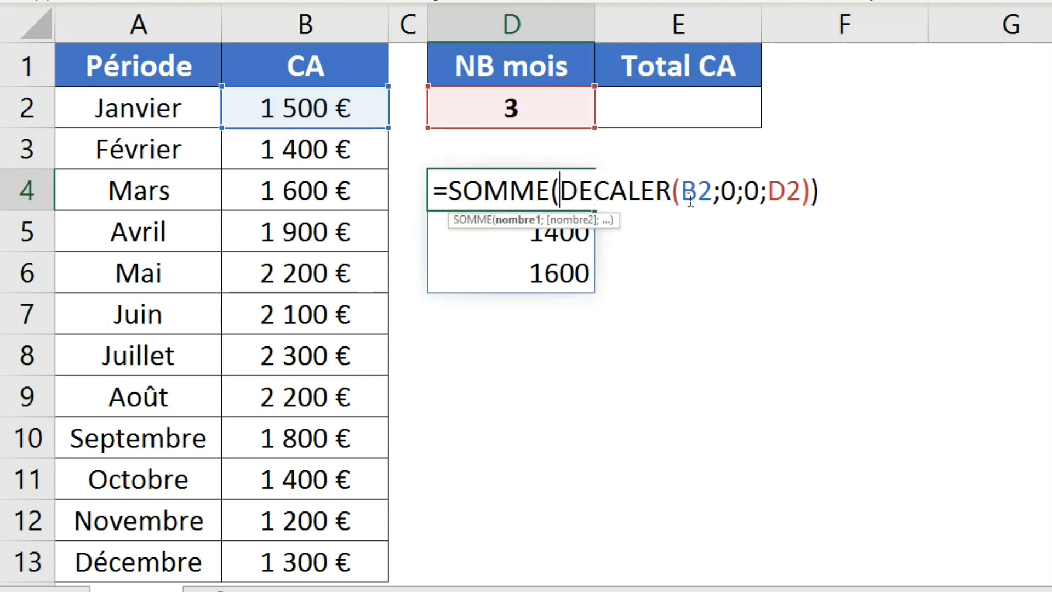
click(834, 203)
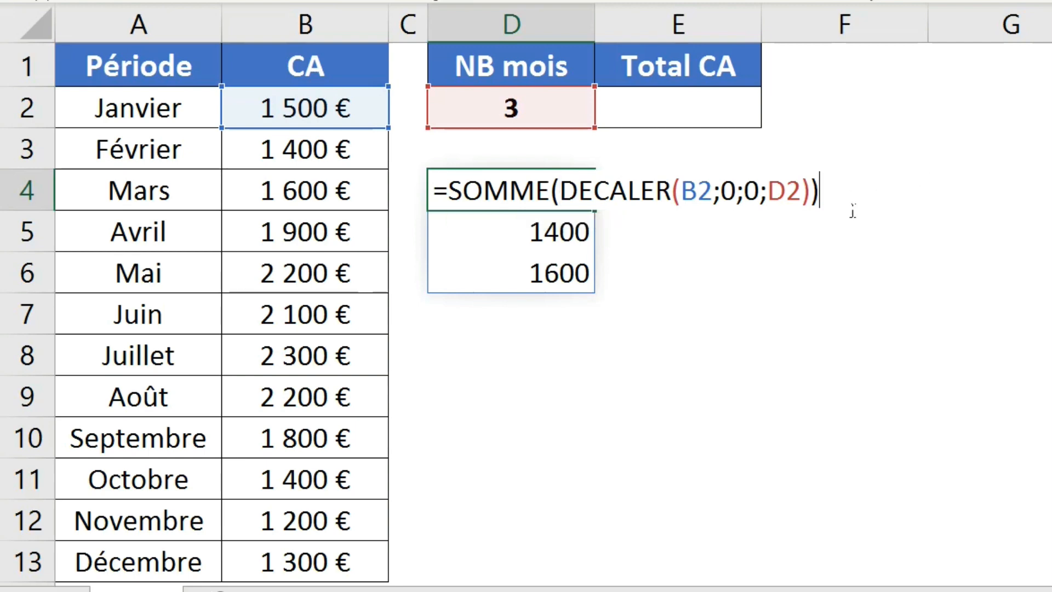
key(Return)
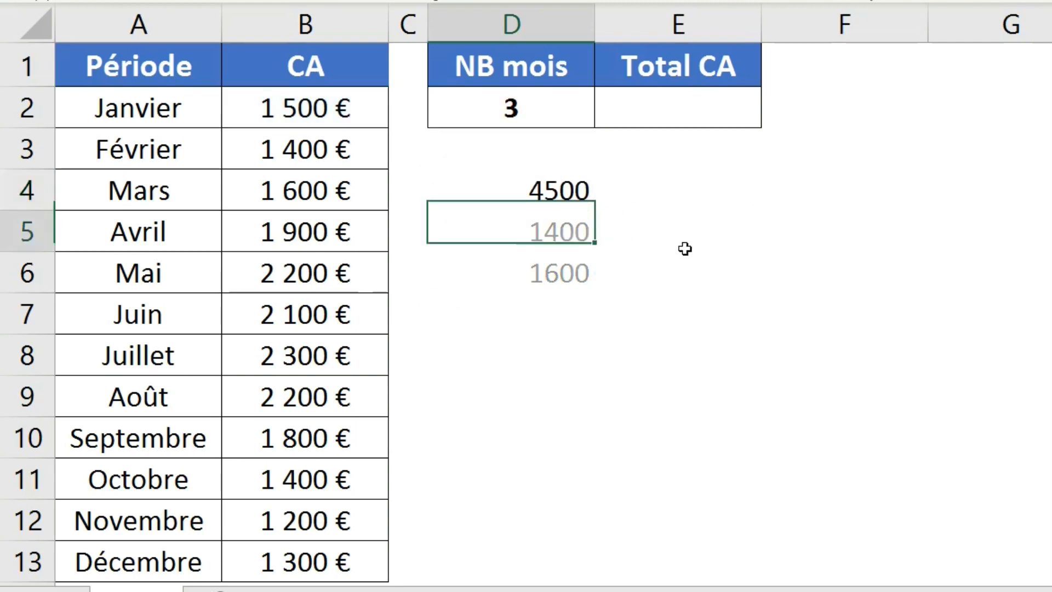
Check the sum in D4 against the January to March CA values in B2:B4.
key(Up)
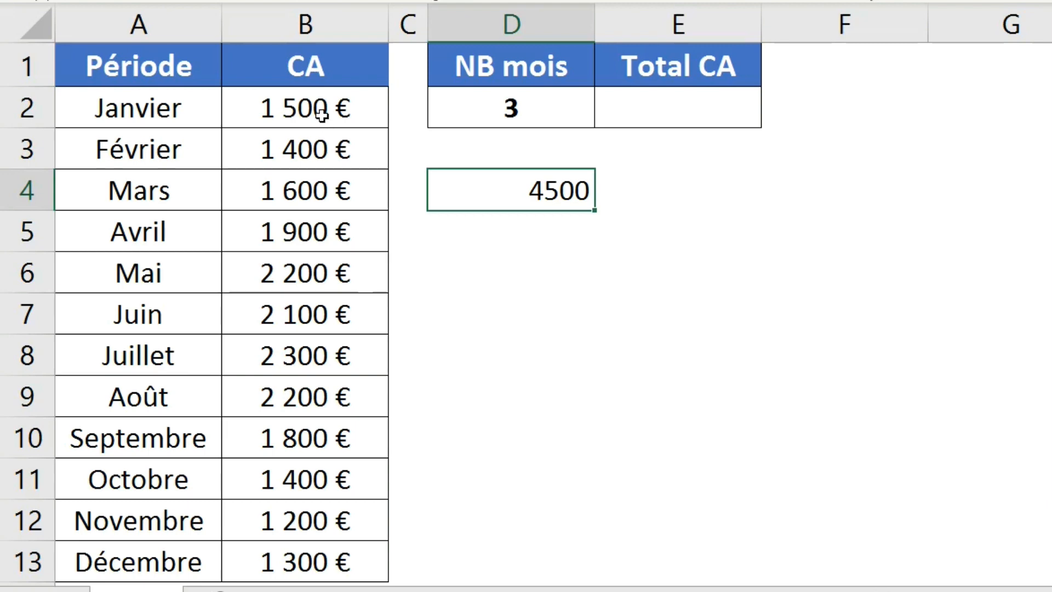
drag(316, 192, 309, 116)
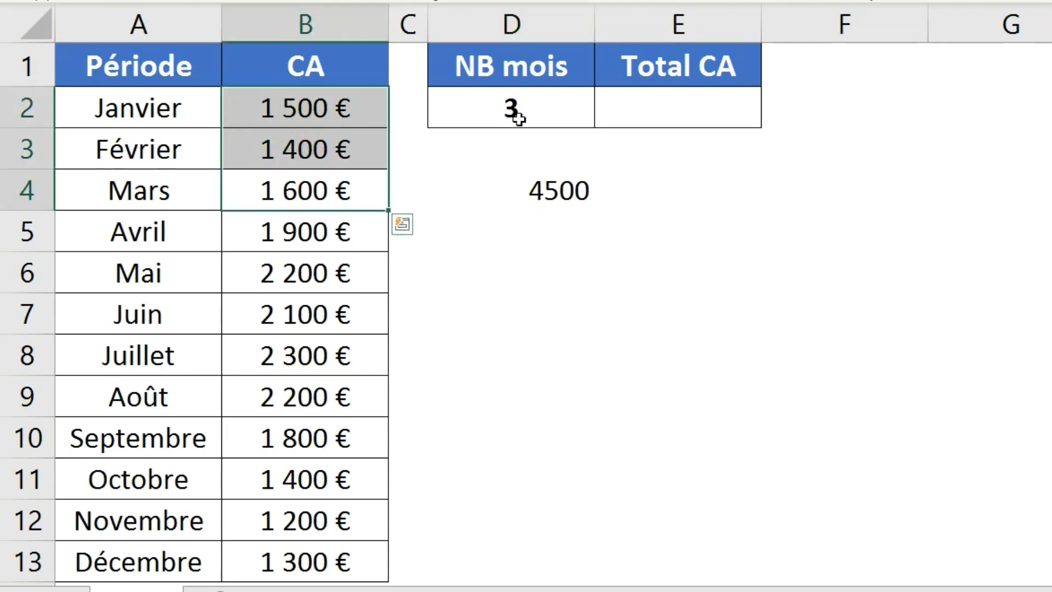
click(578, 189)
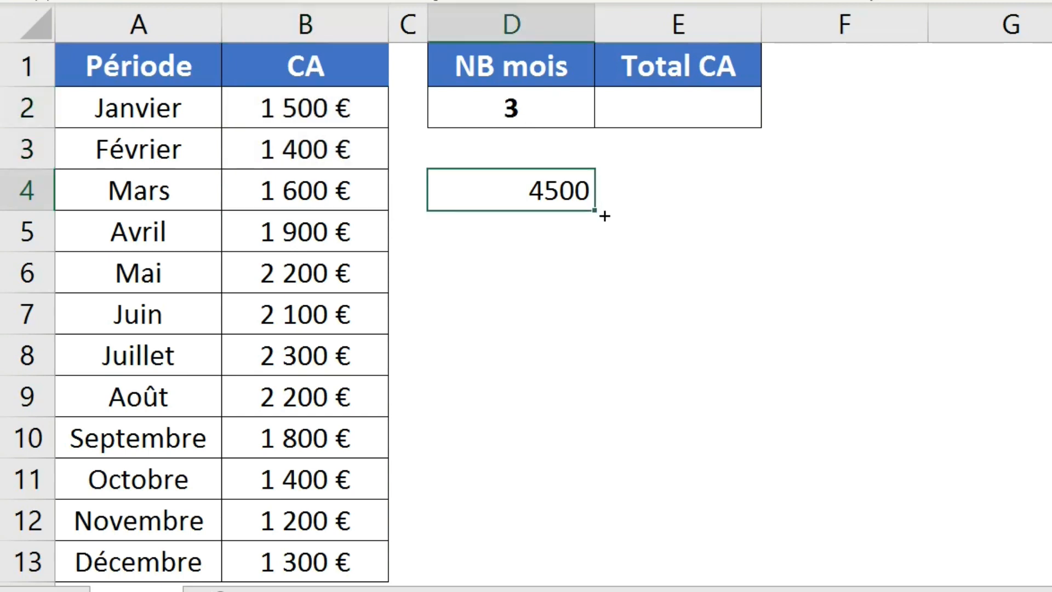
Enter the formula =SOMME(DECALER(B2;;;D2)) in the Total CA cell E2, leaving the row and column offsets empty.
click(669, 108)
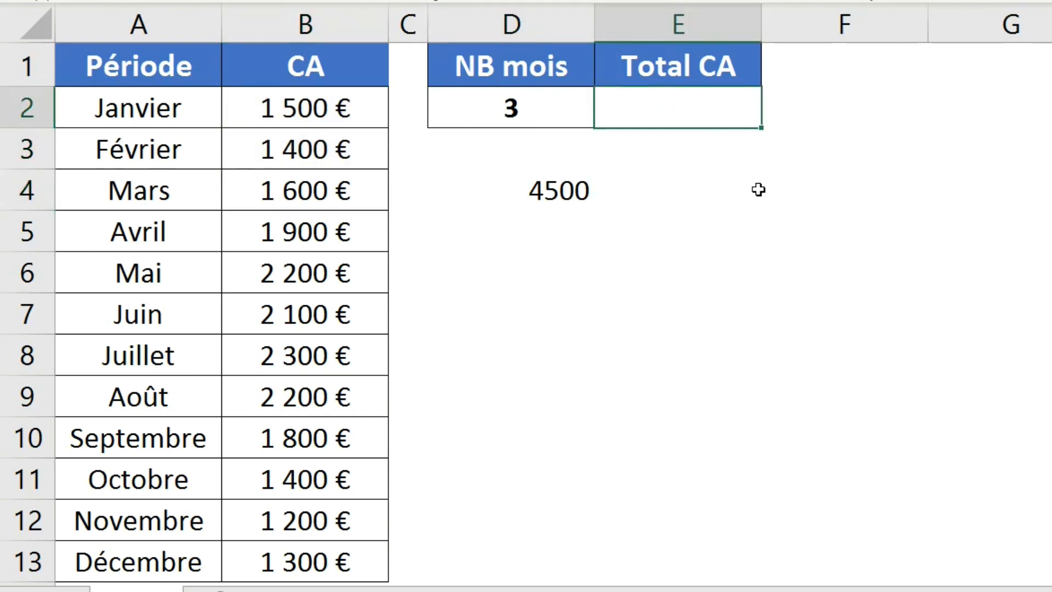
text(=S)
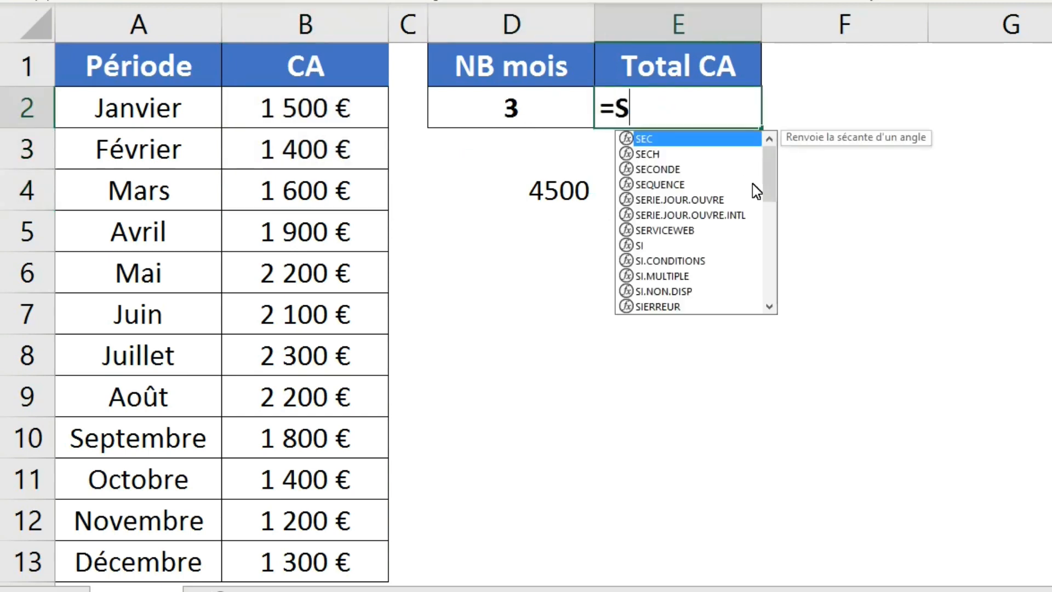
text(OMME()
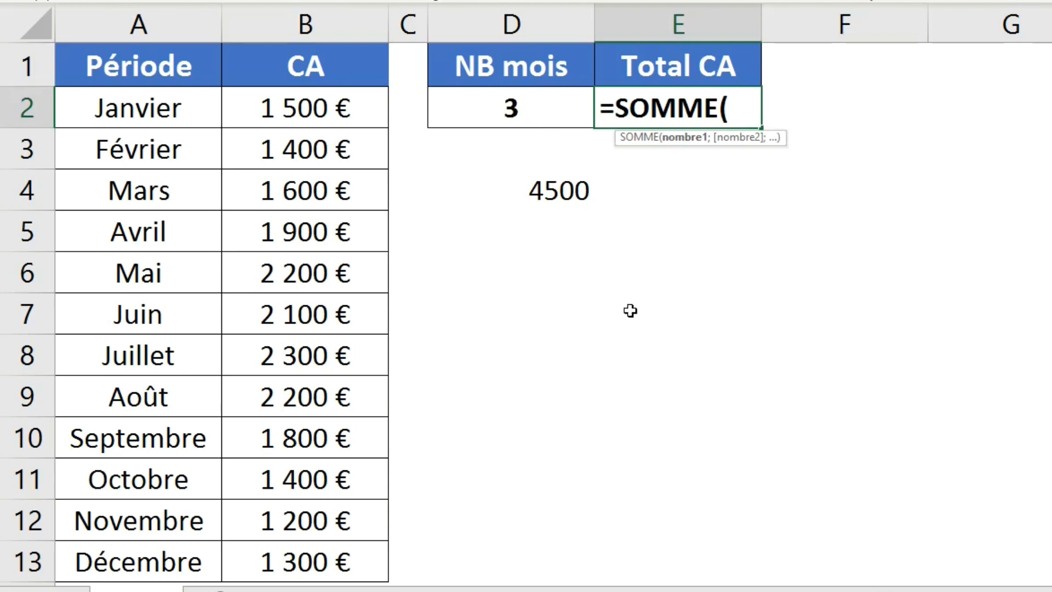
text(DECALE)
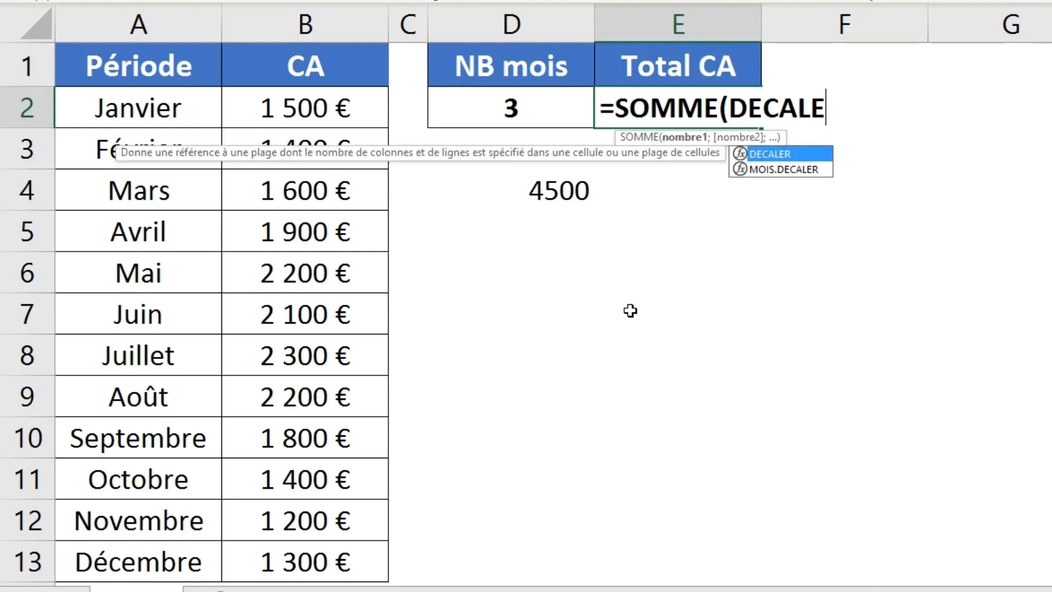
text(R()
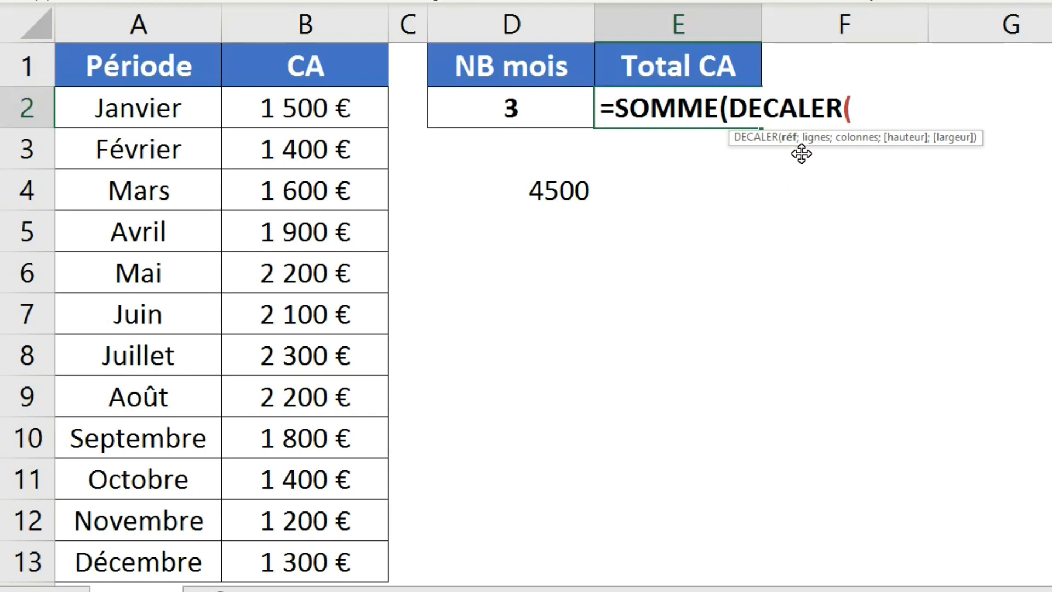
click(321, 117)
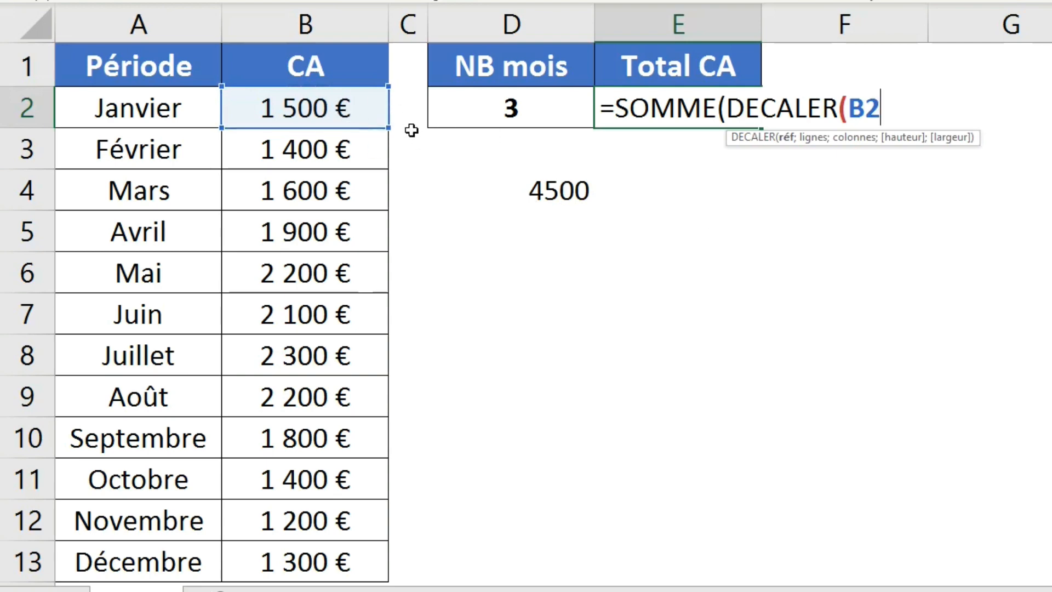
text(;;)
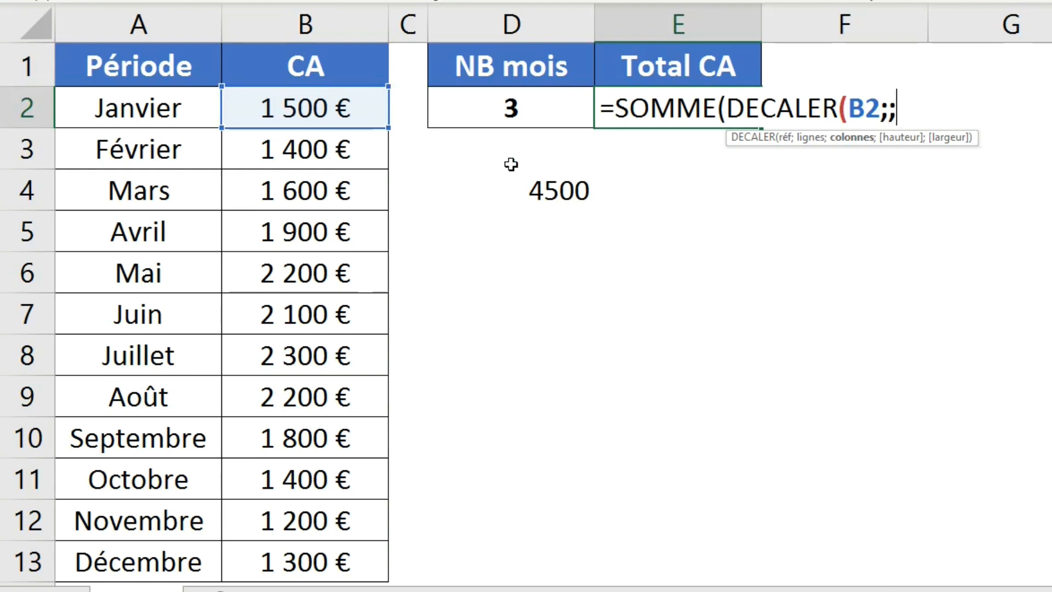
text(;)
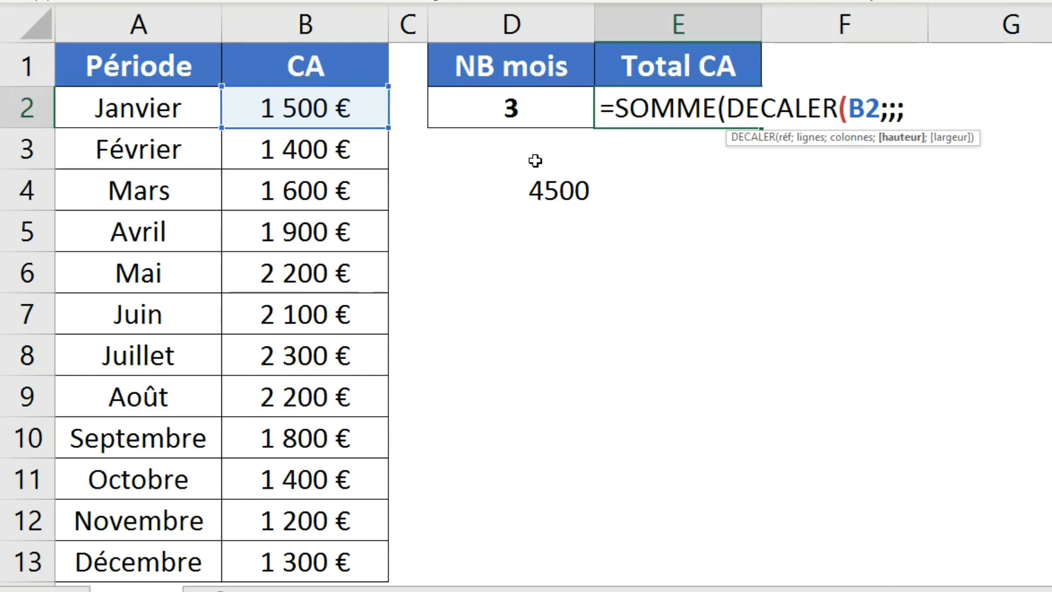
click(527, 121)
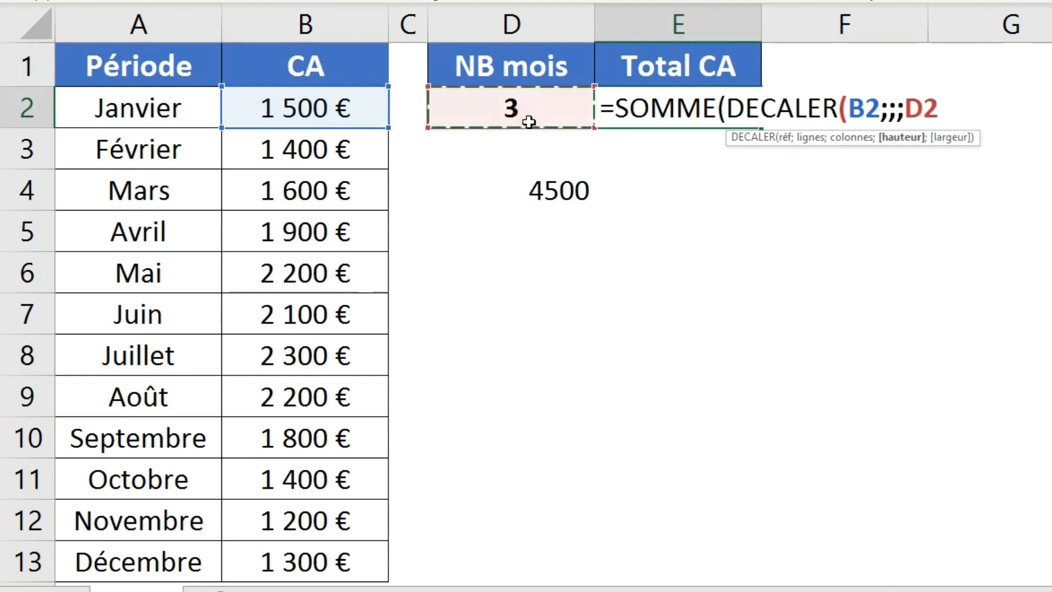
text())
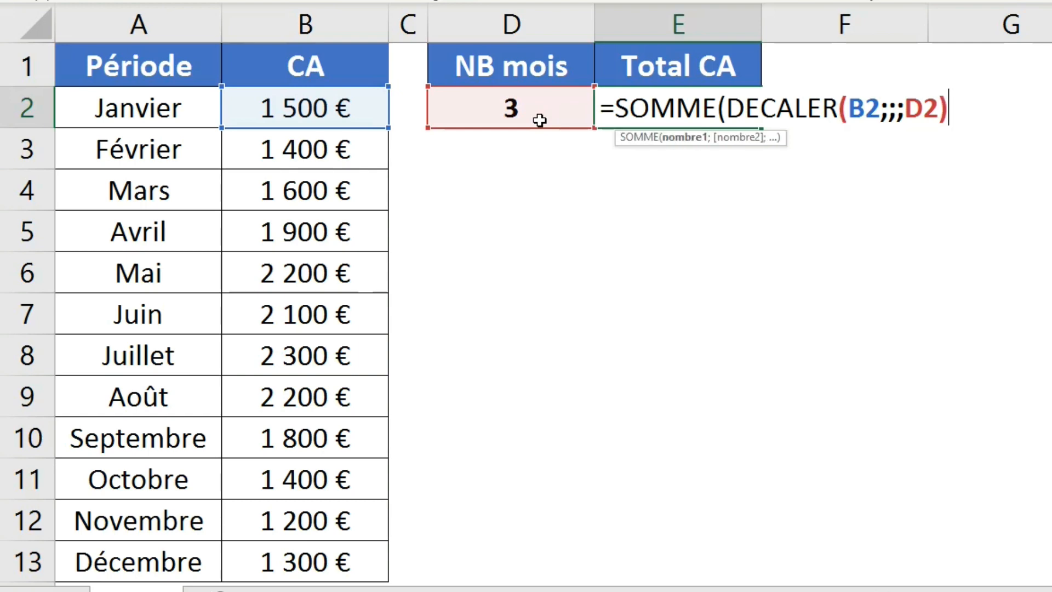
text())
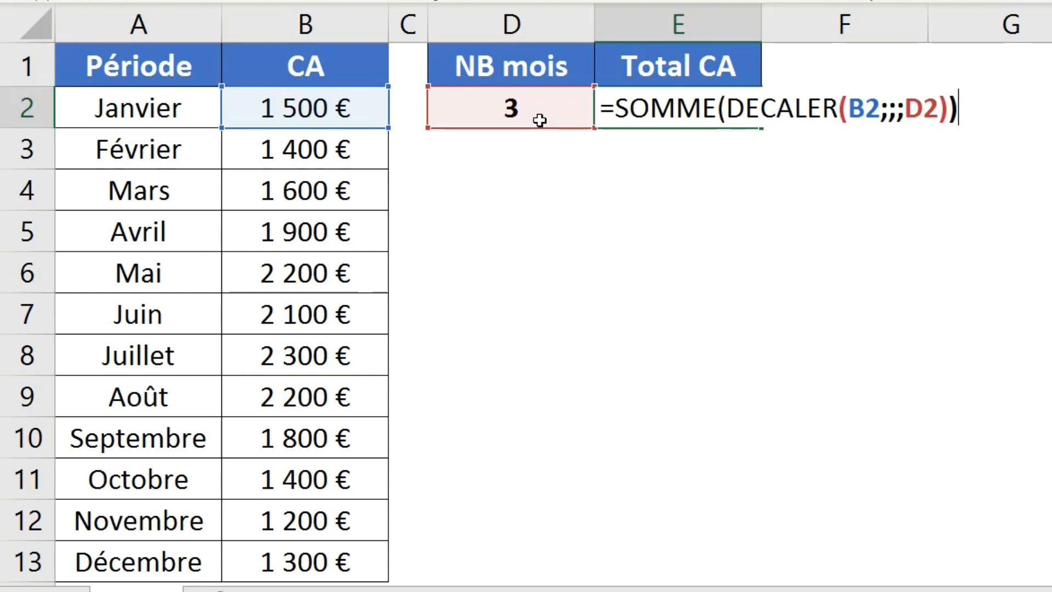
key(Return)
click(681, 183)
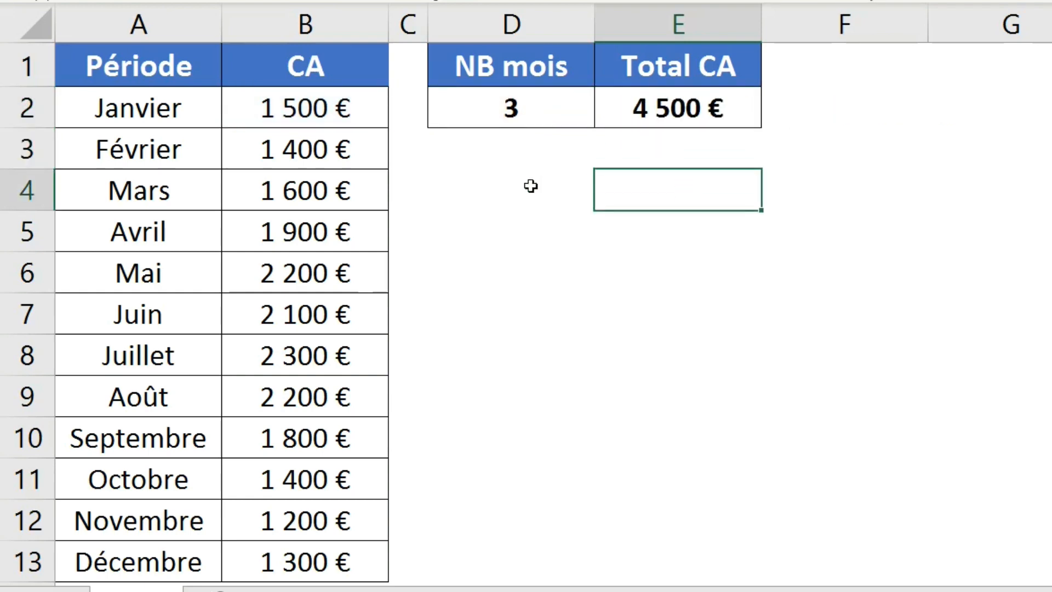
click(510, 200)
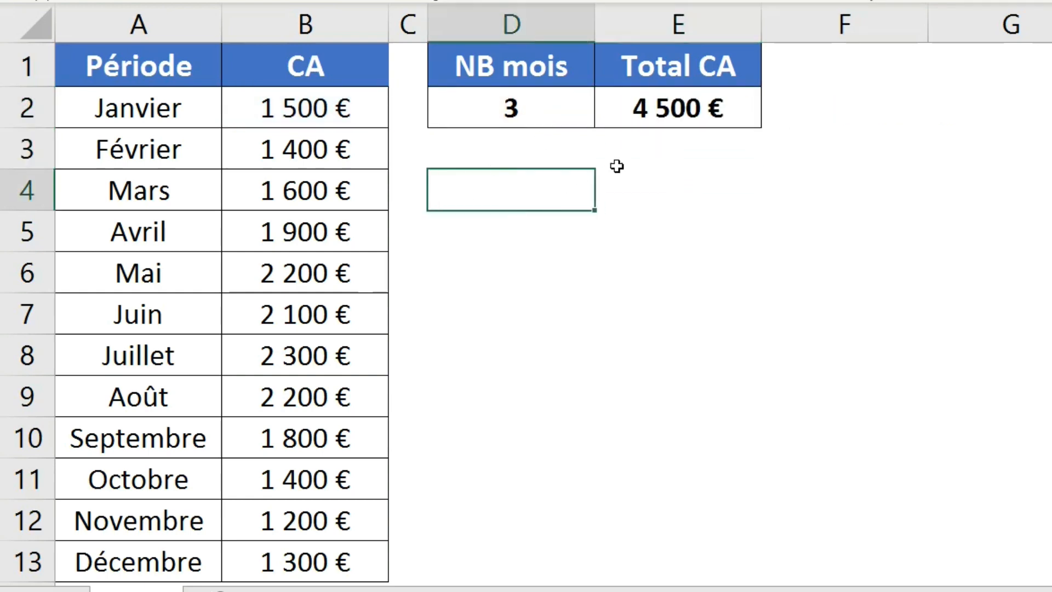
Set NB mois in D2 to 6 and check Total CA against the January to June values in B2:B7.
click(537, 116)
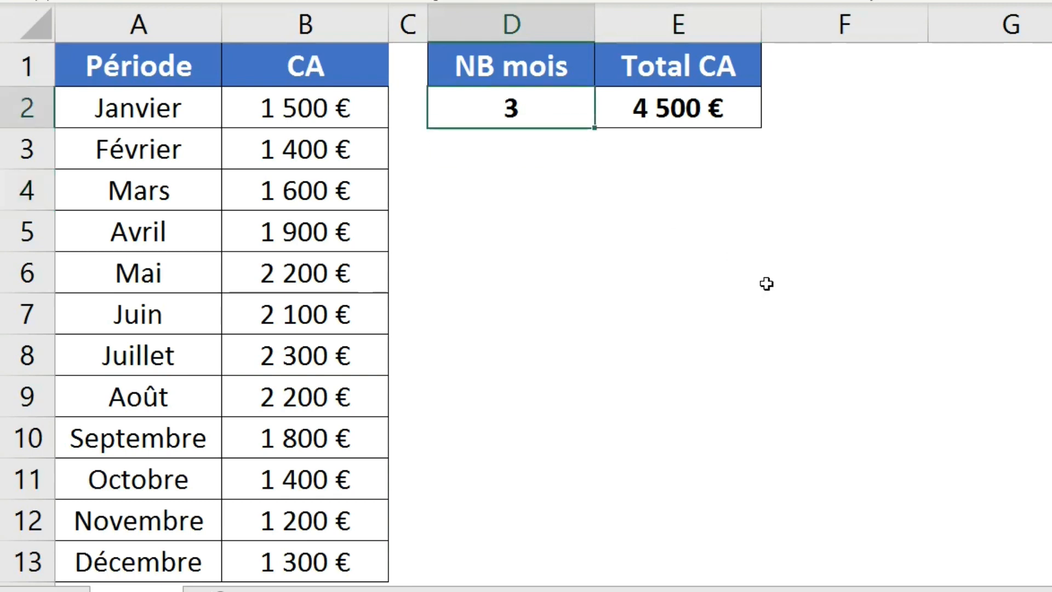
text(6)
key(Return)
drag(328, 116, 305, 310)
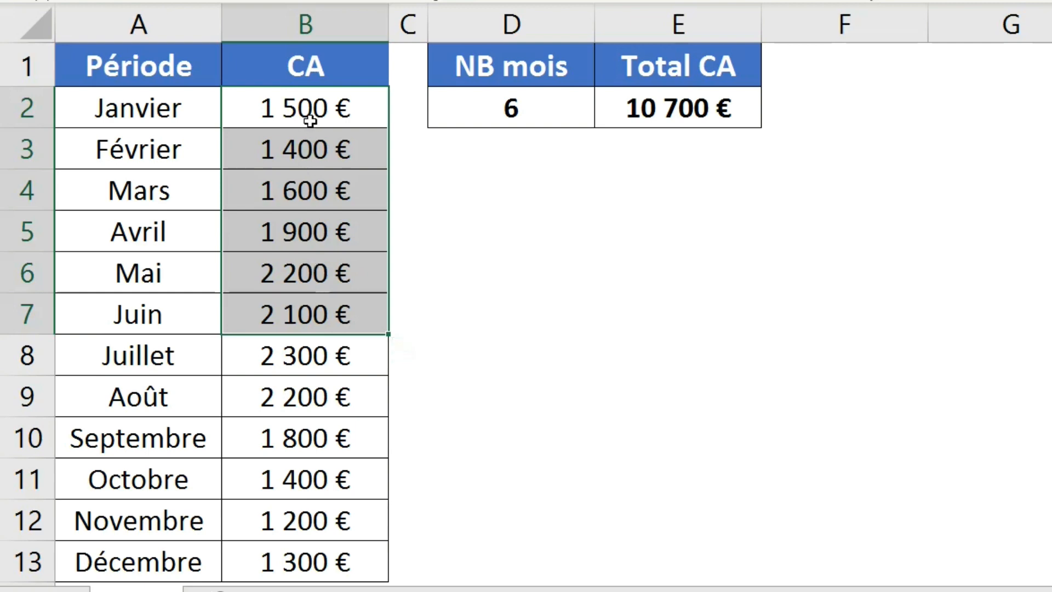
Start a new conditional formatting rule on B2:B13 that uses a formula to determine which cells to format.
drag(310, 121, 323, 560)
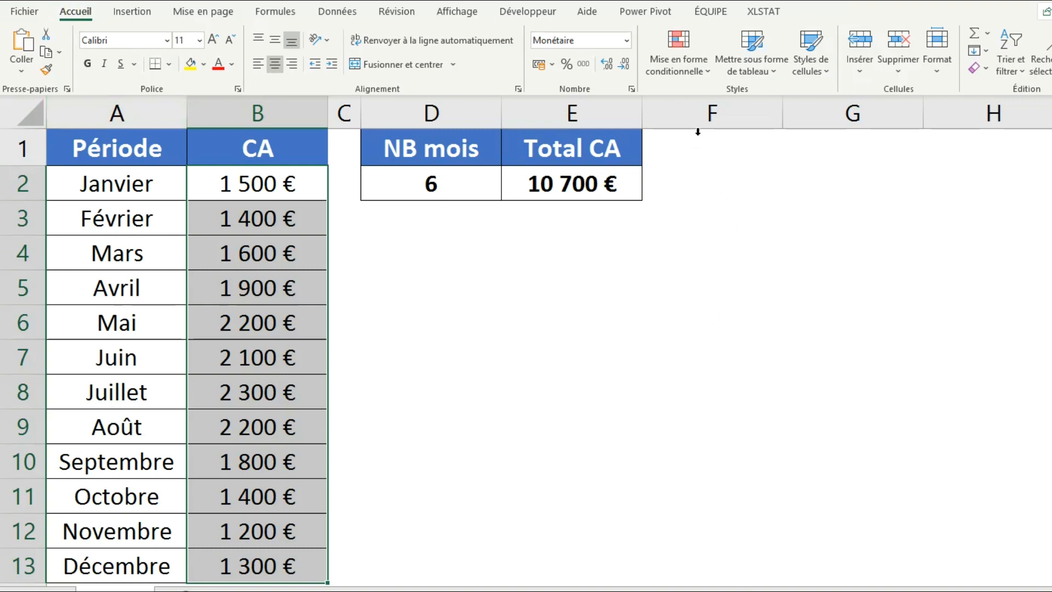
click(682, 72)
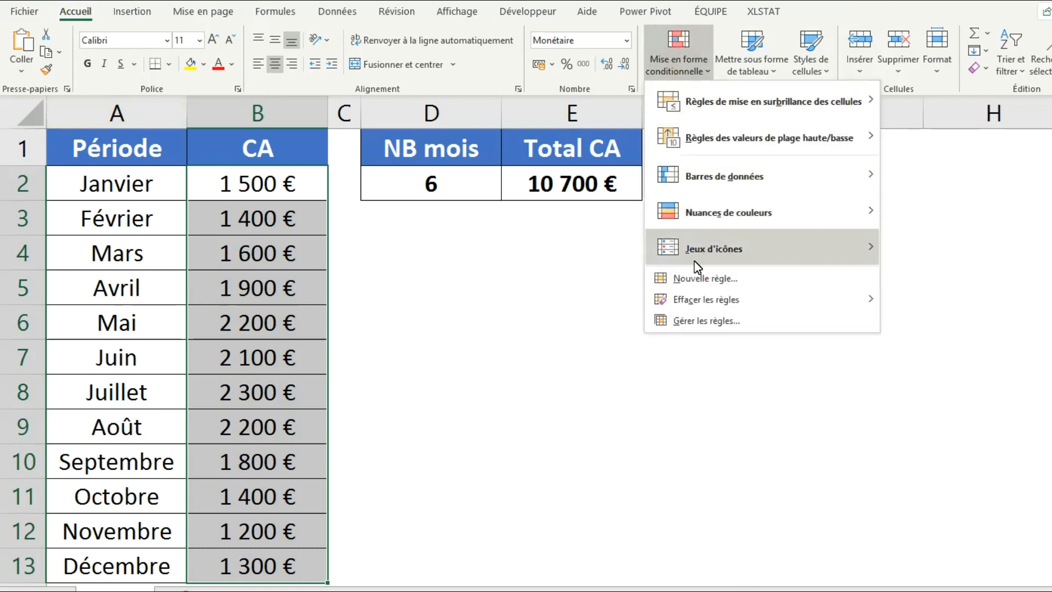
click(736, 281)
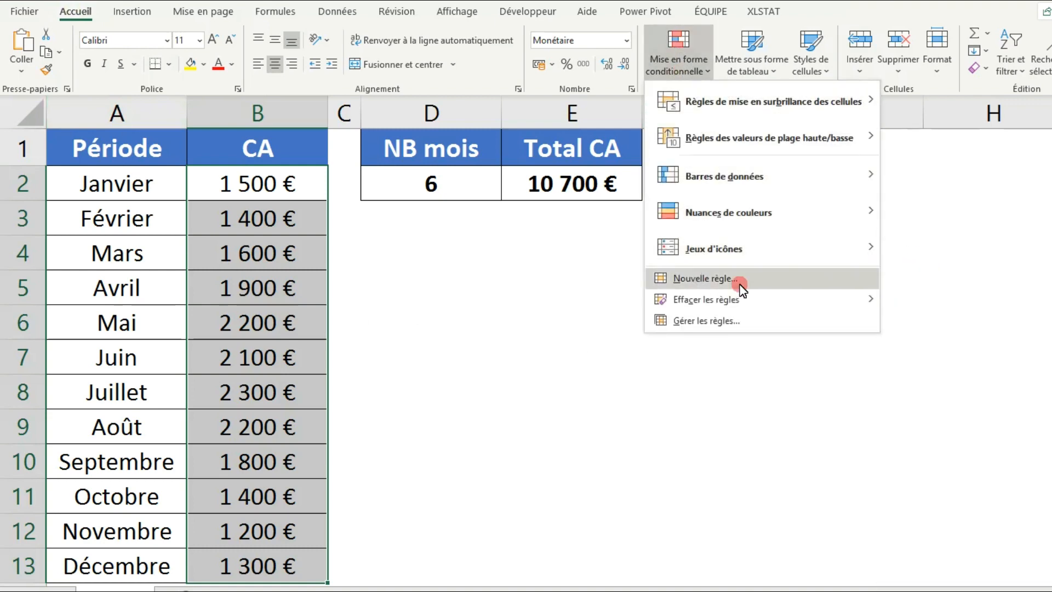
drag(729, 87, 557, 222)
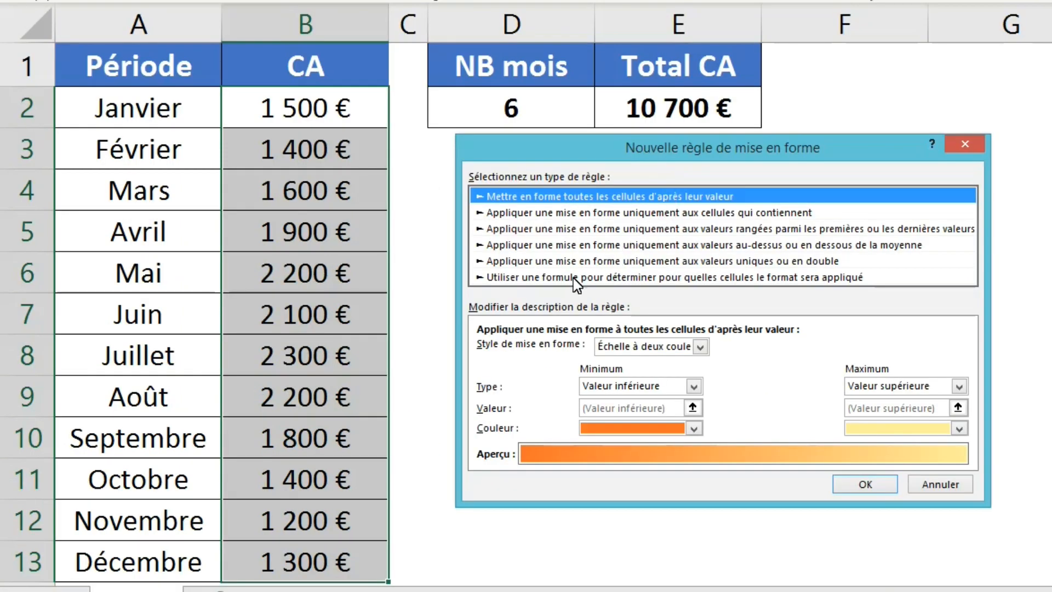
click(563, 278)
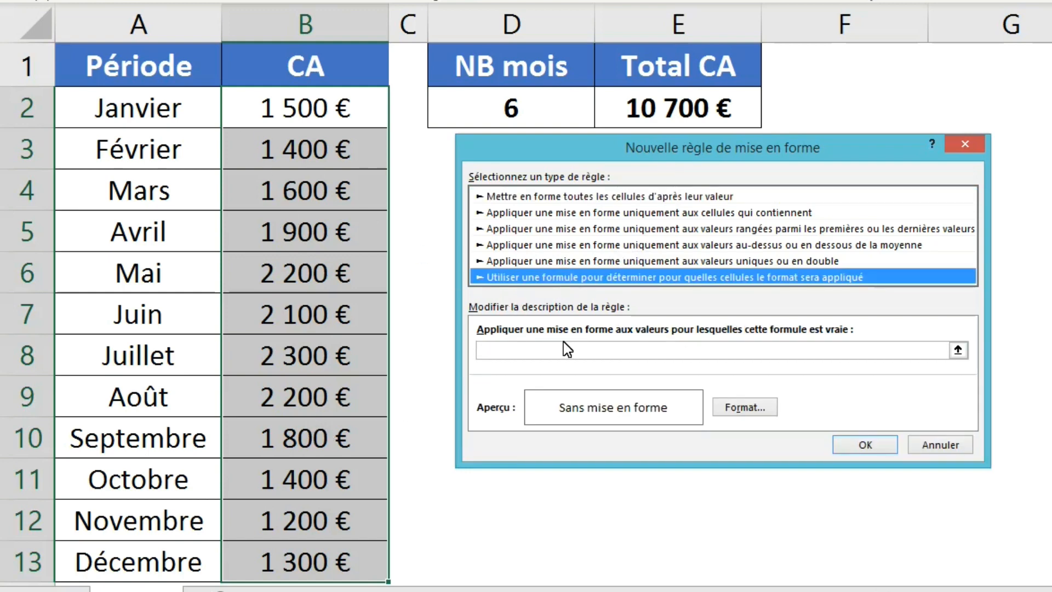
Enter =NBVAL(B$2:B2)<=$D$2 as the condition formula of the new formatting rule.
click(499, 352)
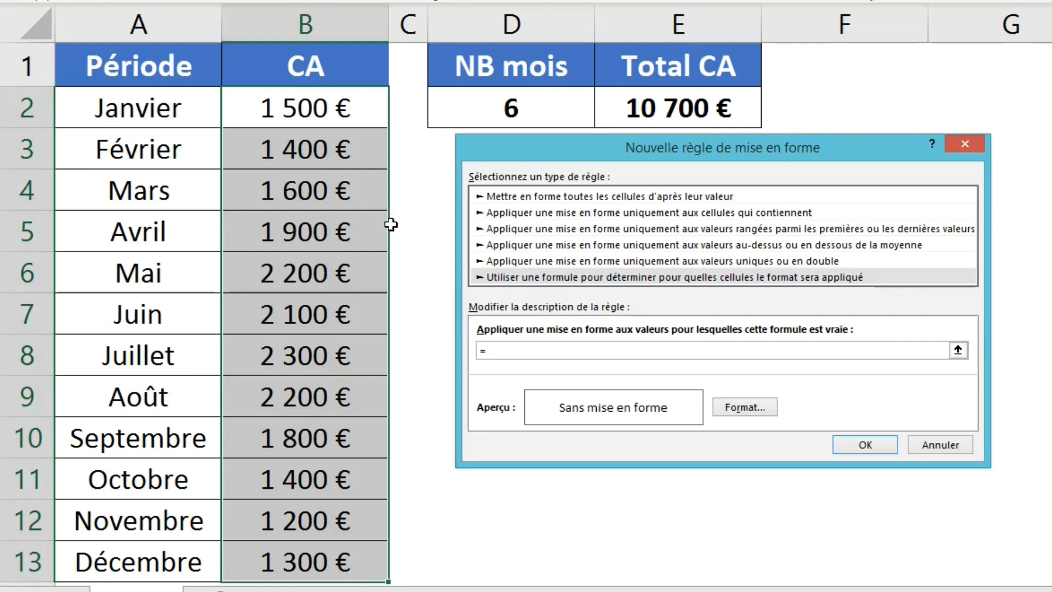
text(VAL)
text(()
text($2)
click(557, 356)
text(B2)
text()<=)
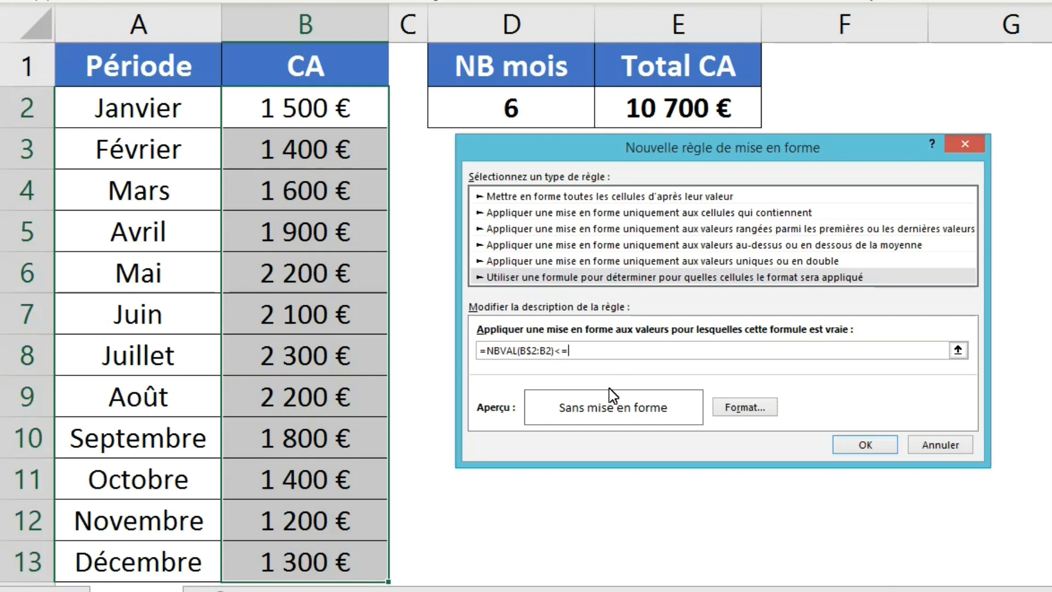
click(515, 108)
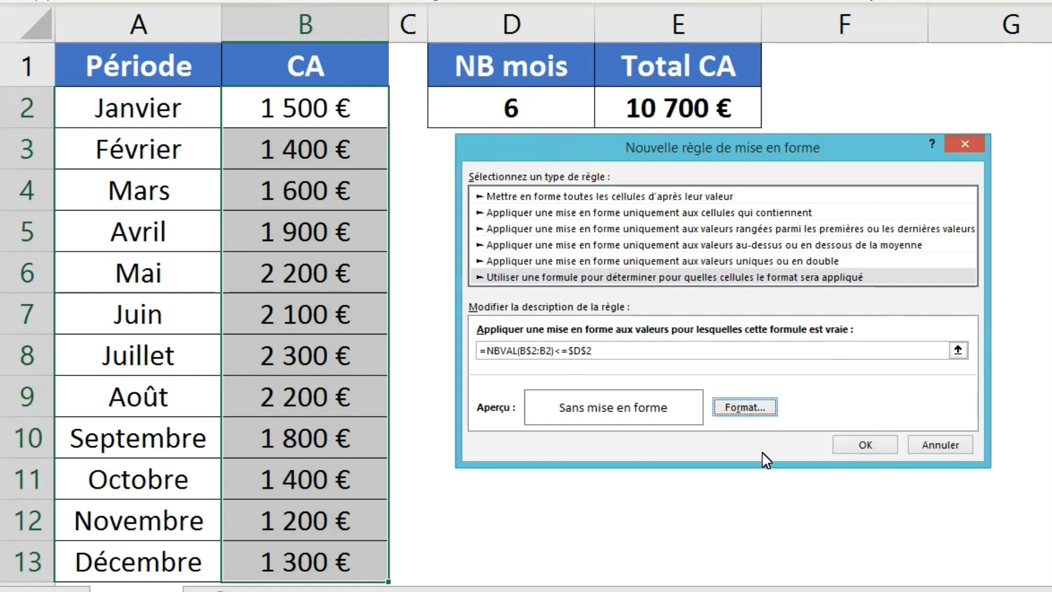
Give the new rule's format a bold white font and a green fill, and apply the rule to B2:B13.
click(755, 408)
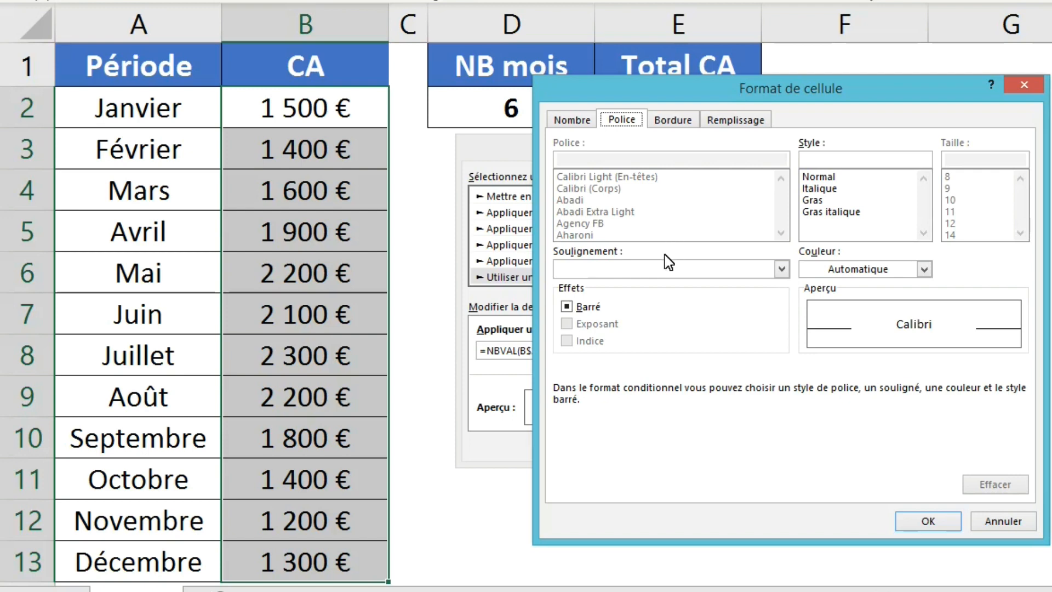
click(820, 203)
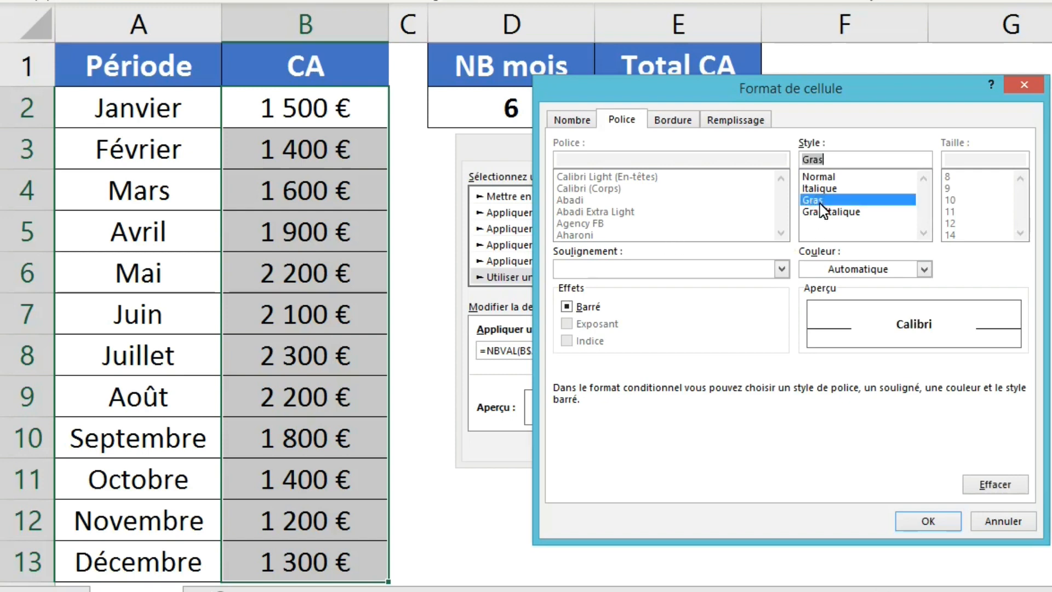
click(843, 269)
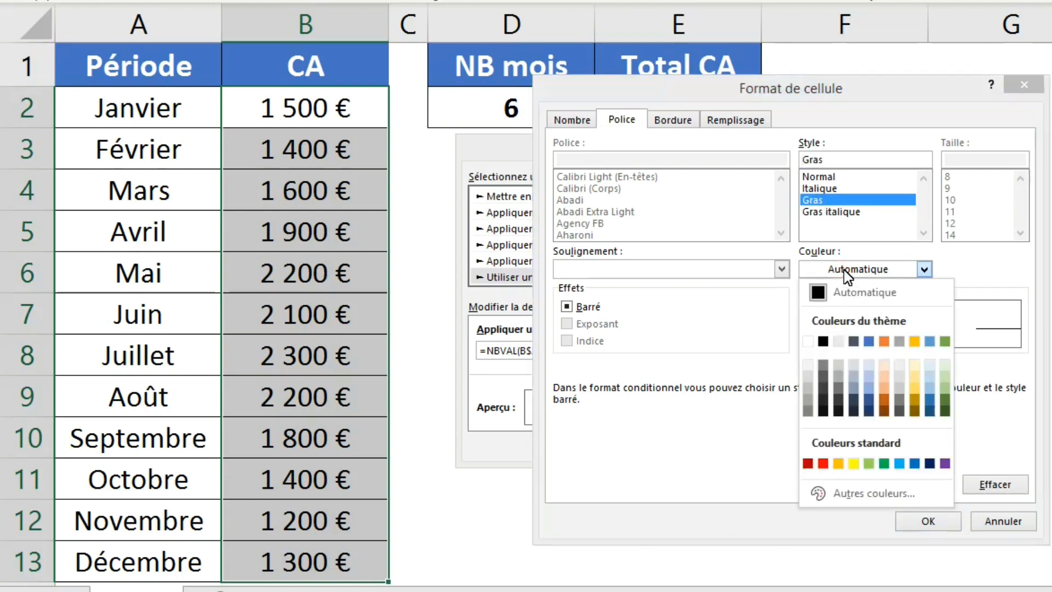
click(809, 342)
click(724, 121)
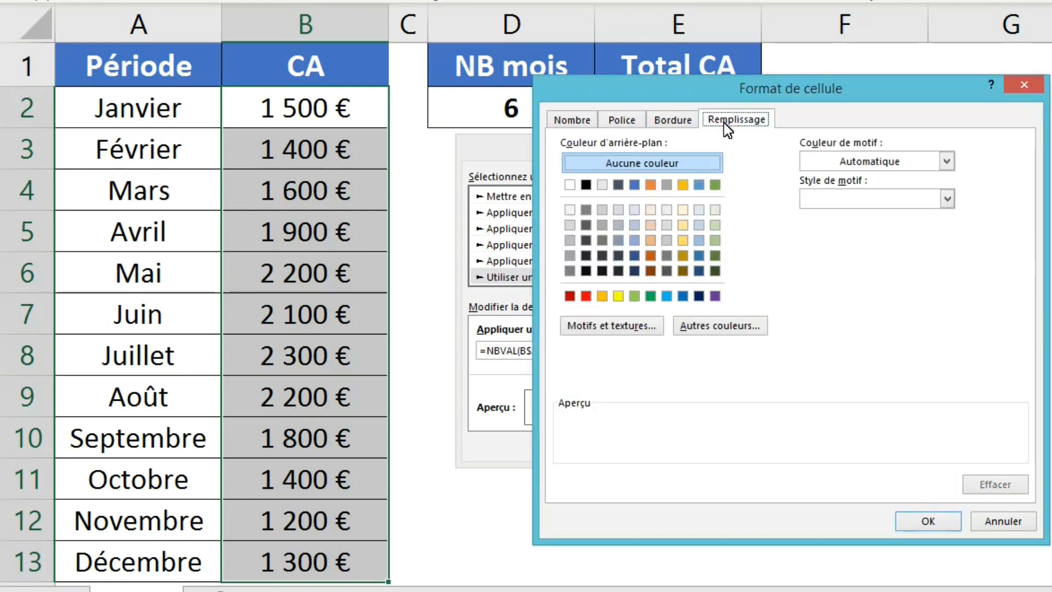
click(650, 296)
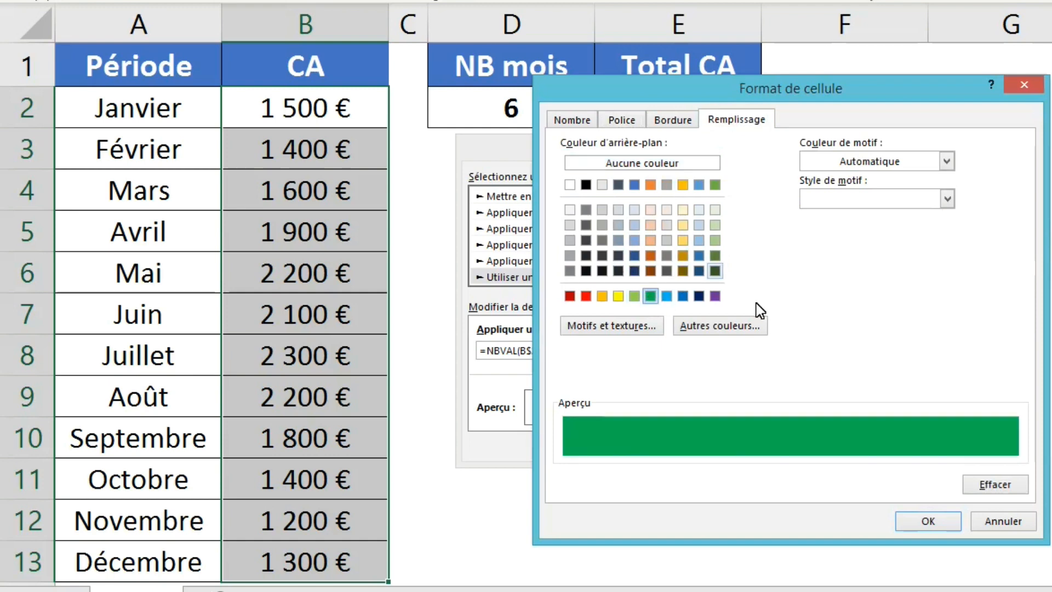
click(931, 521)
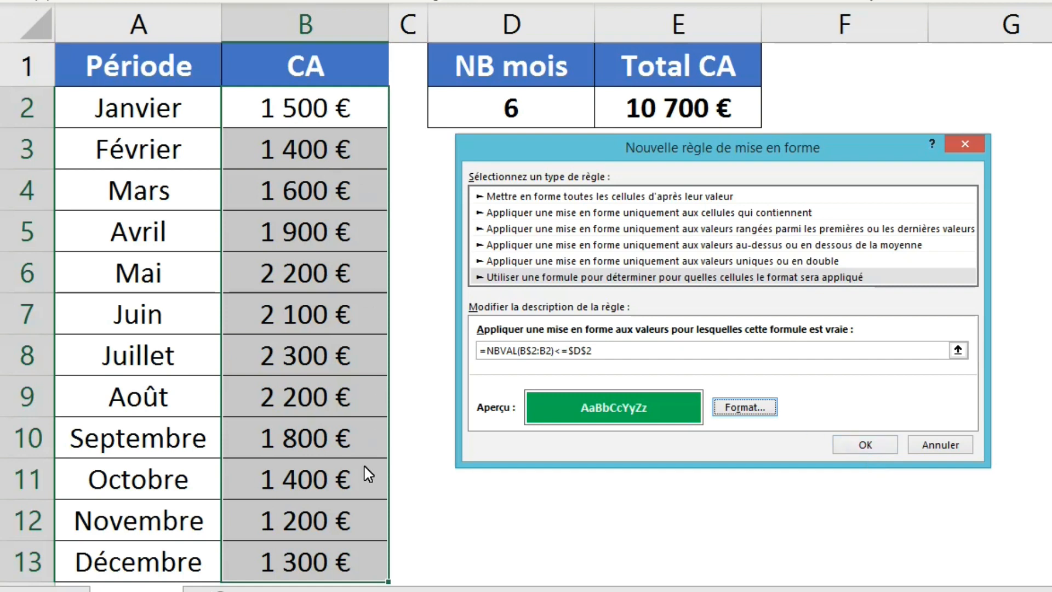
click(865, 458)
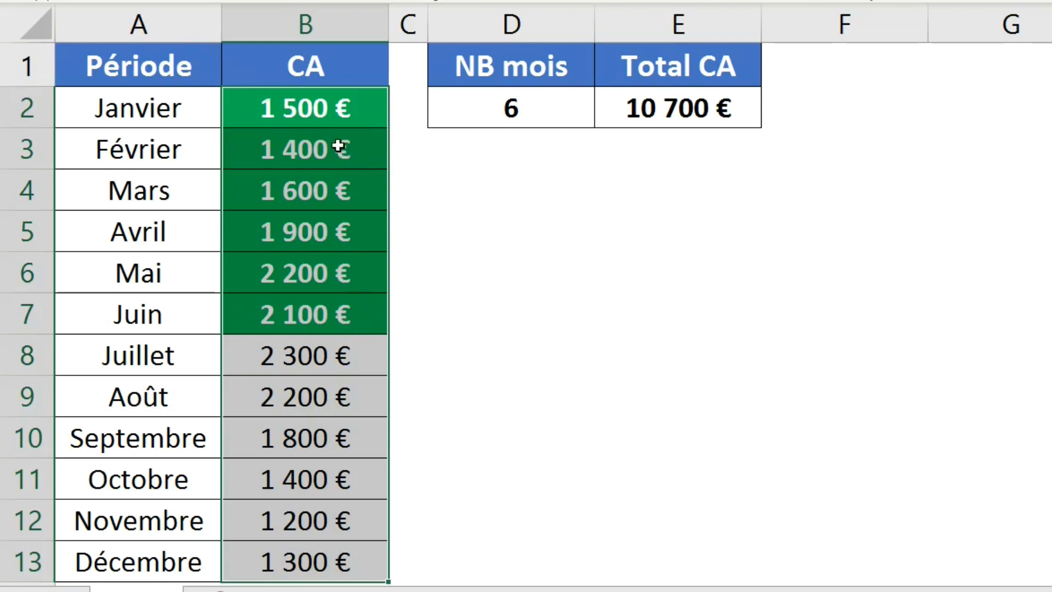
click(515, 284)
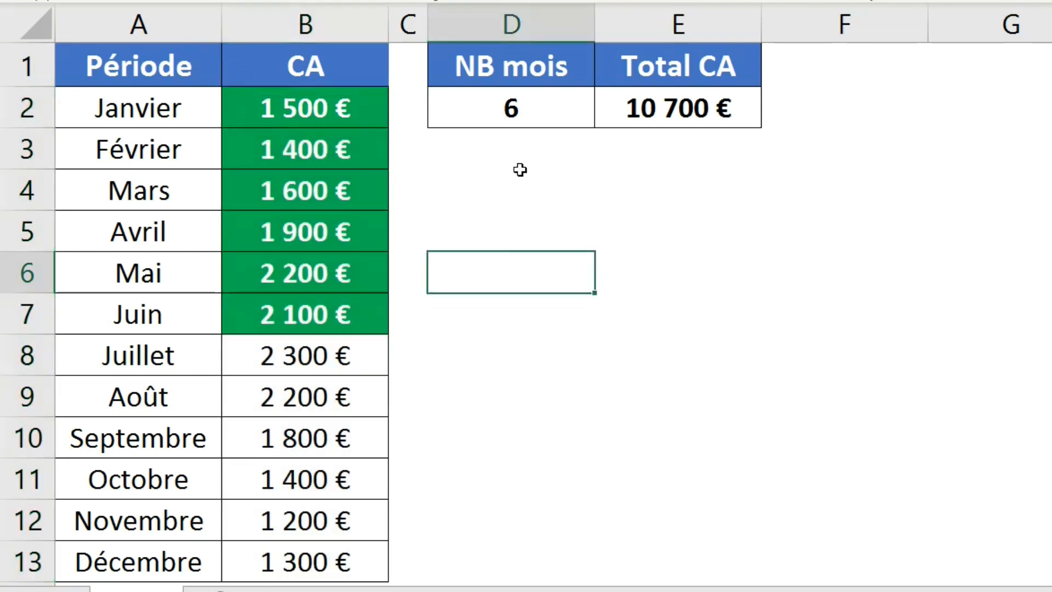
Set NB mois in D2 to 3 and check Total CA against the highlighted January to March values in B2:B4.
click(527, 121)
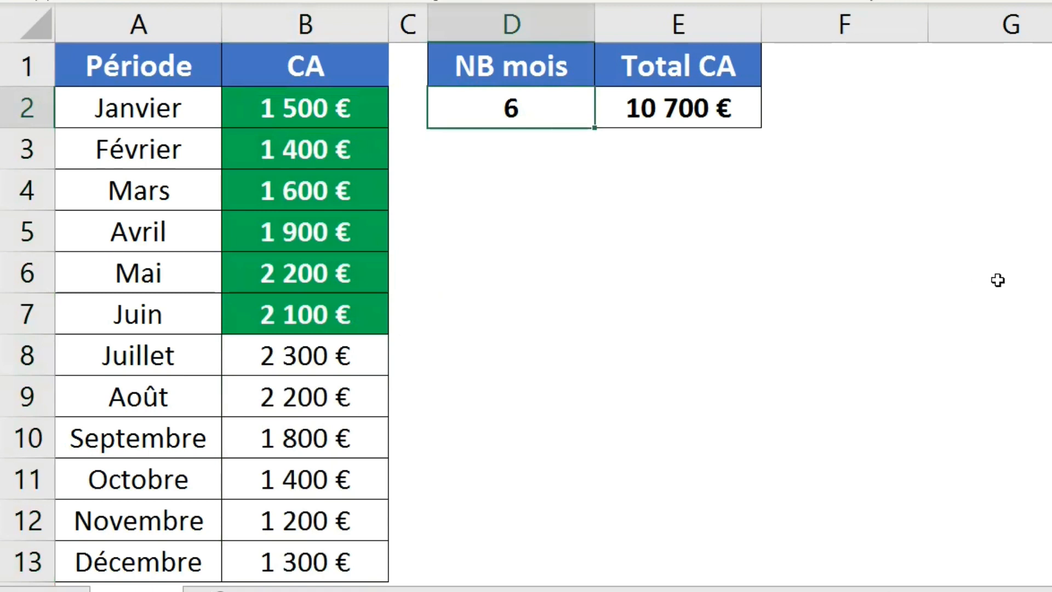
text(6)
key(BackSpace)
text(3)
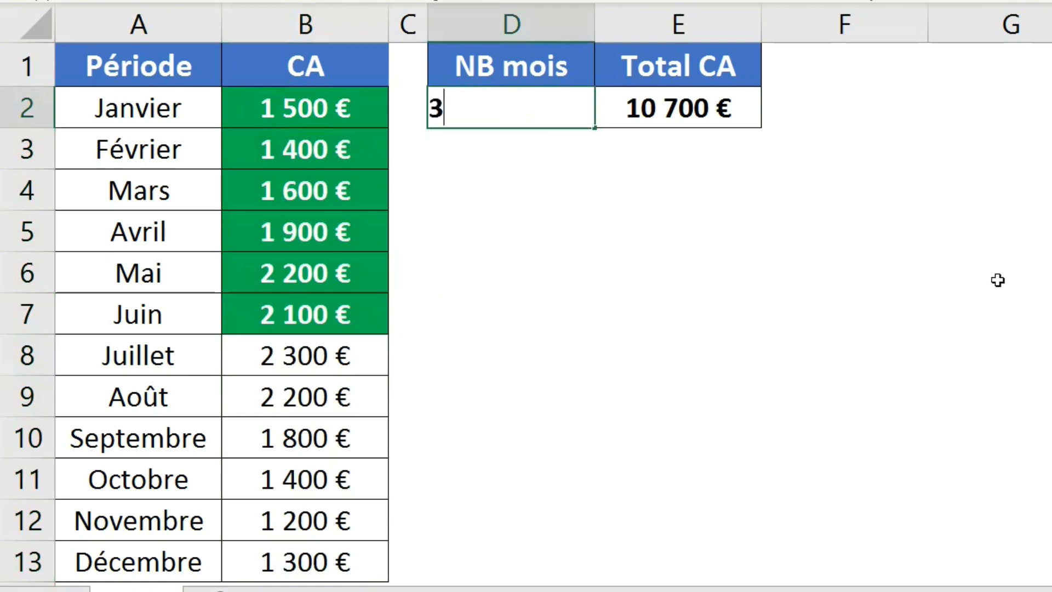
key(Return)
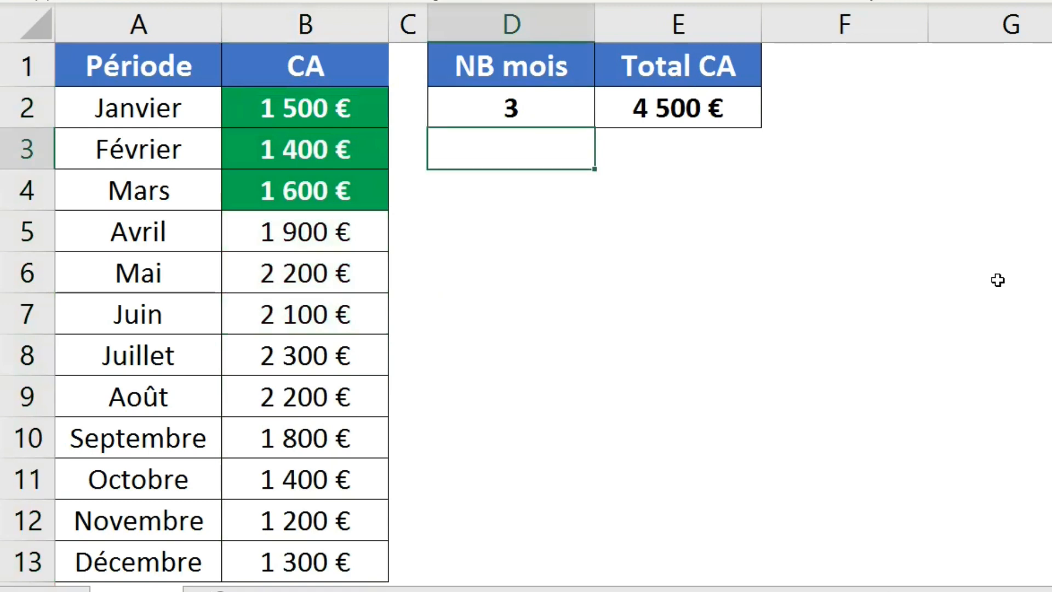
click(701, 117)
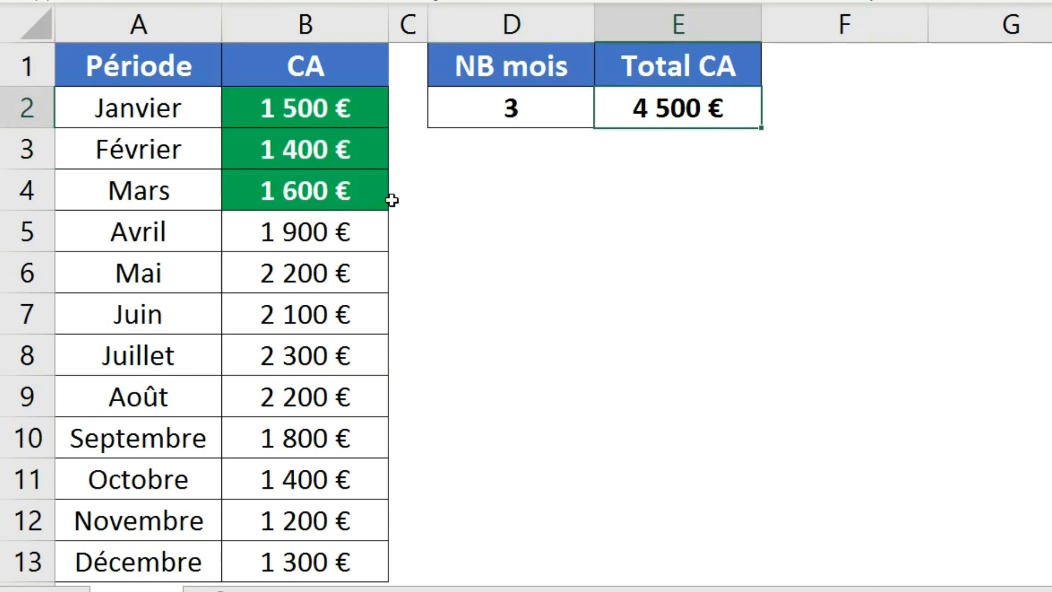
click(302, 116)
click(317, 156)
click(319, 189)
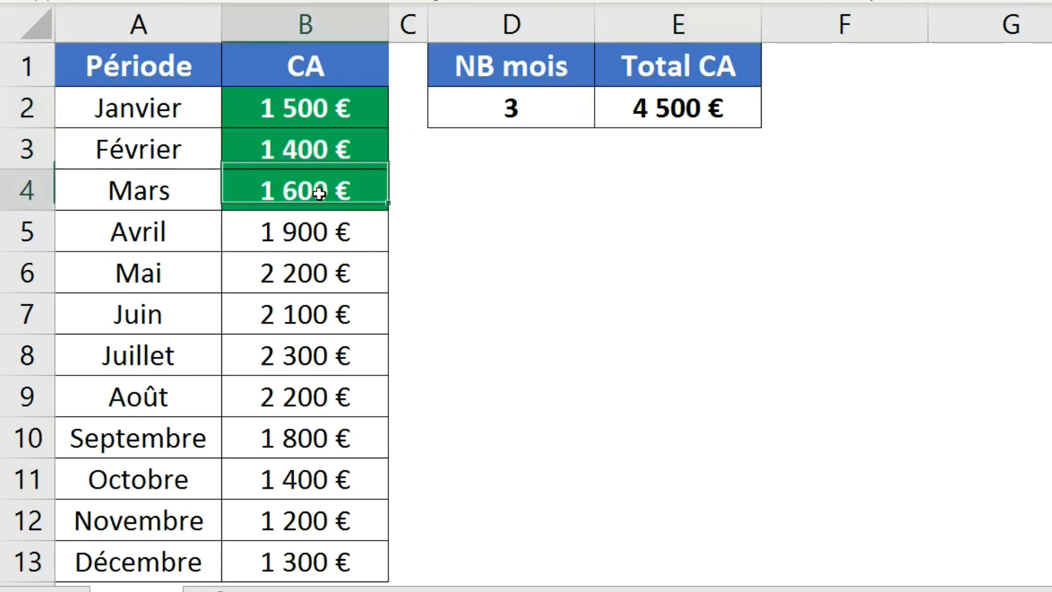